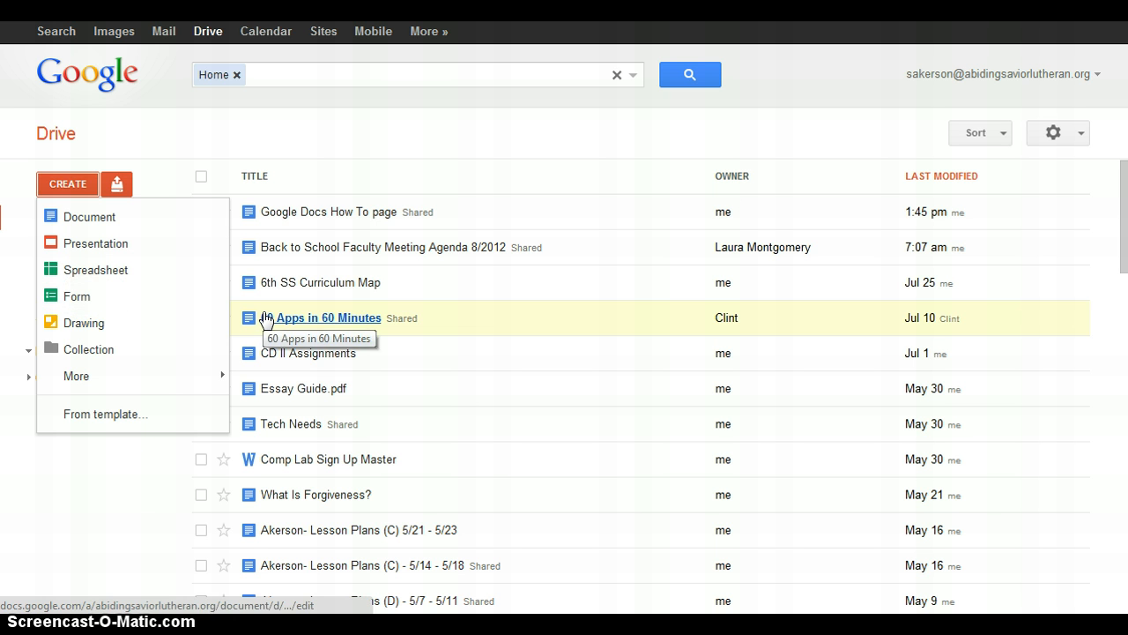
- Create a new form and title it "Test Form"
click(68, 298)
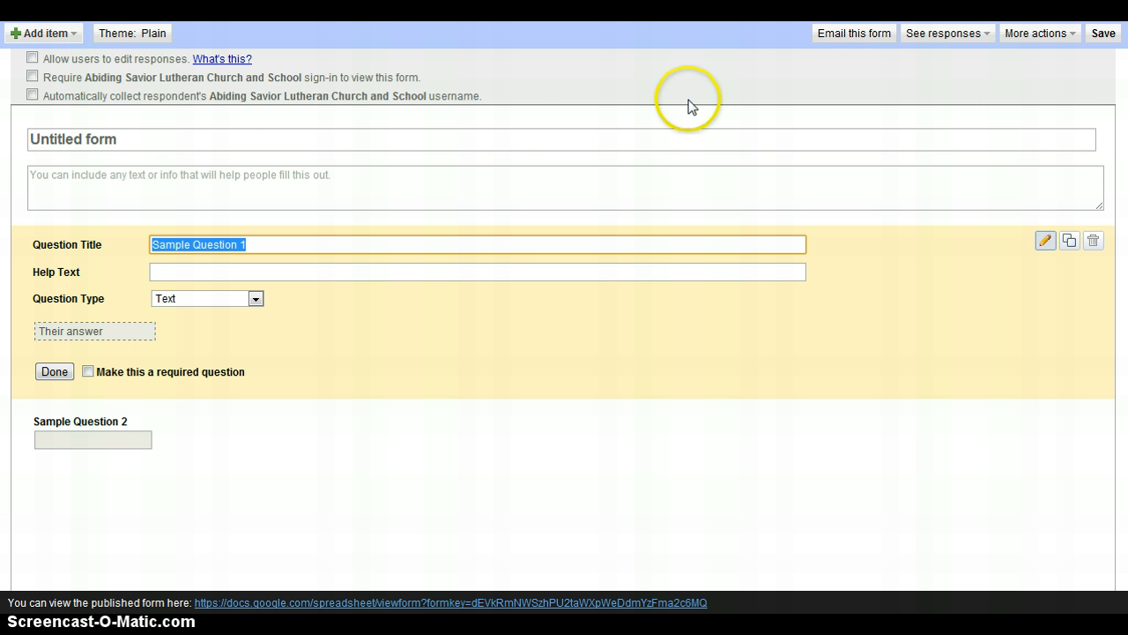
double_click(156, 138)
click(156, 138)
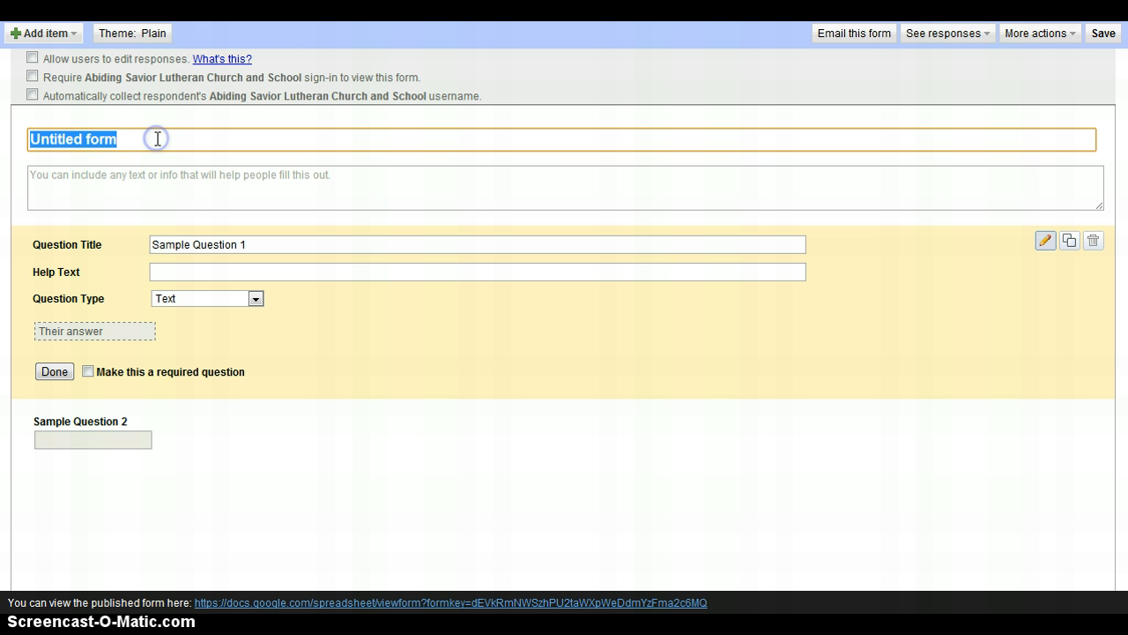
text(Tests)
key(BackSpace)
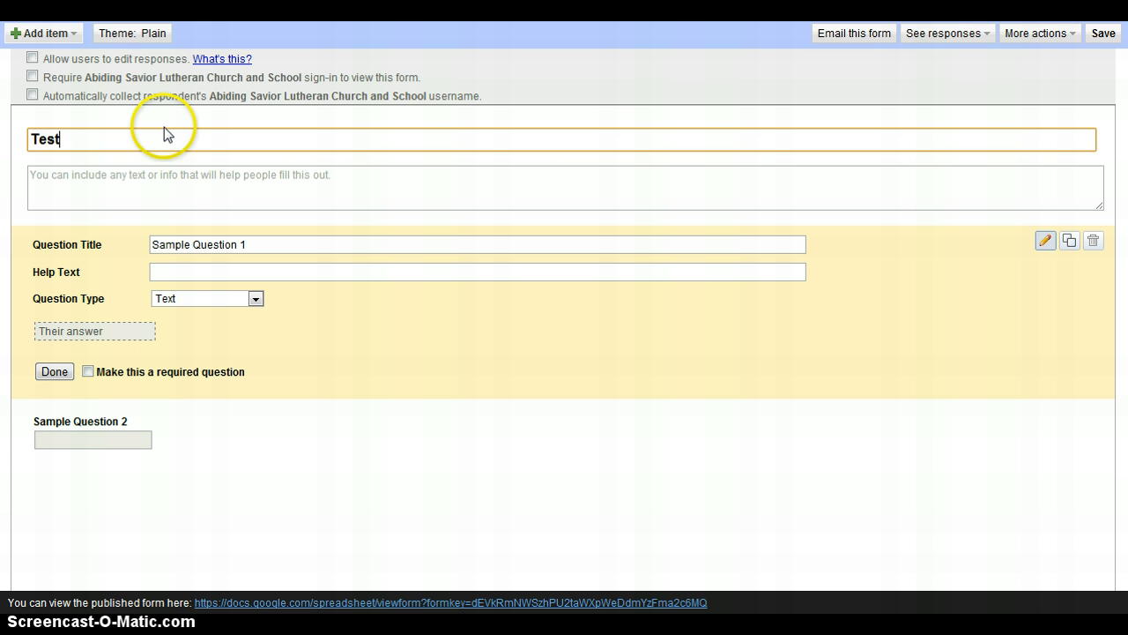
text(Form)
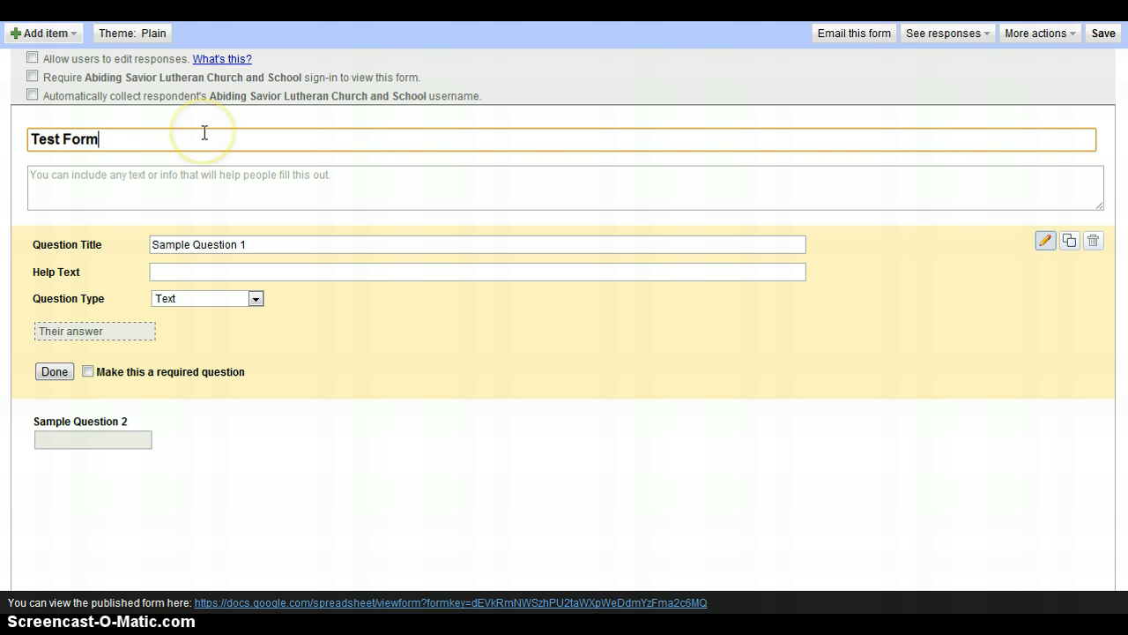
- Replace the form's title with "Opening Day Quiz"
key(BackSpace)
key(BackSpace)
key(BackSpace)
key(BackSpace)
key(BackSpace)
key(BackSpace)
key(BackSpace)
key(BackSpace)
key(BackSpace)
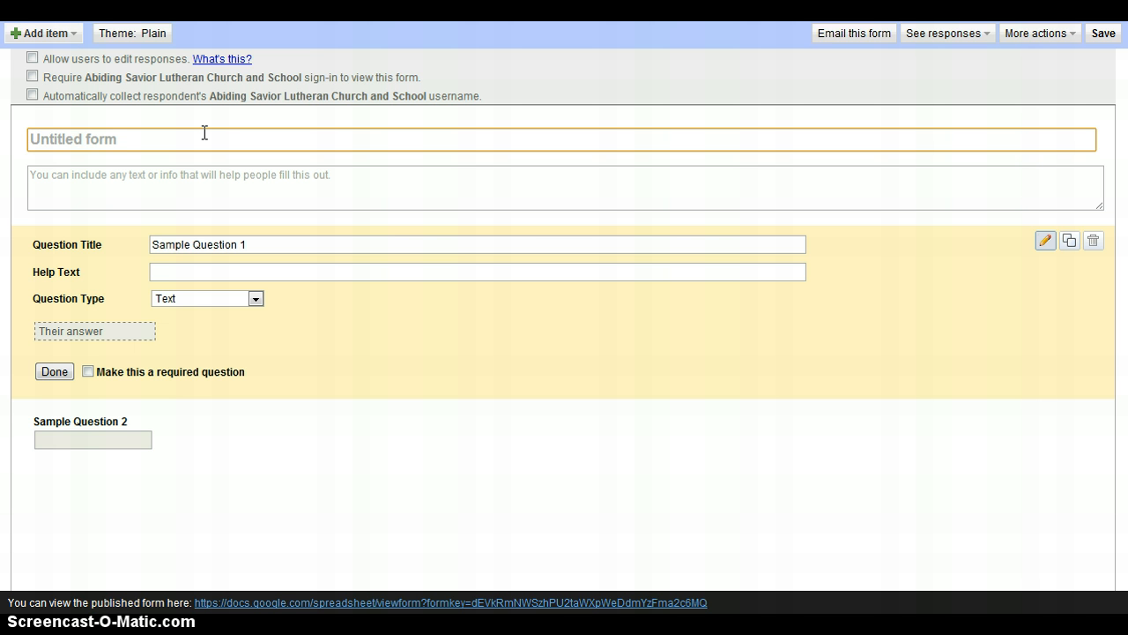
text(Open)
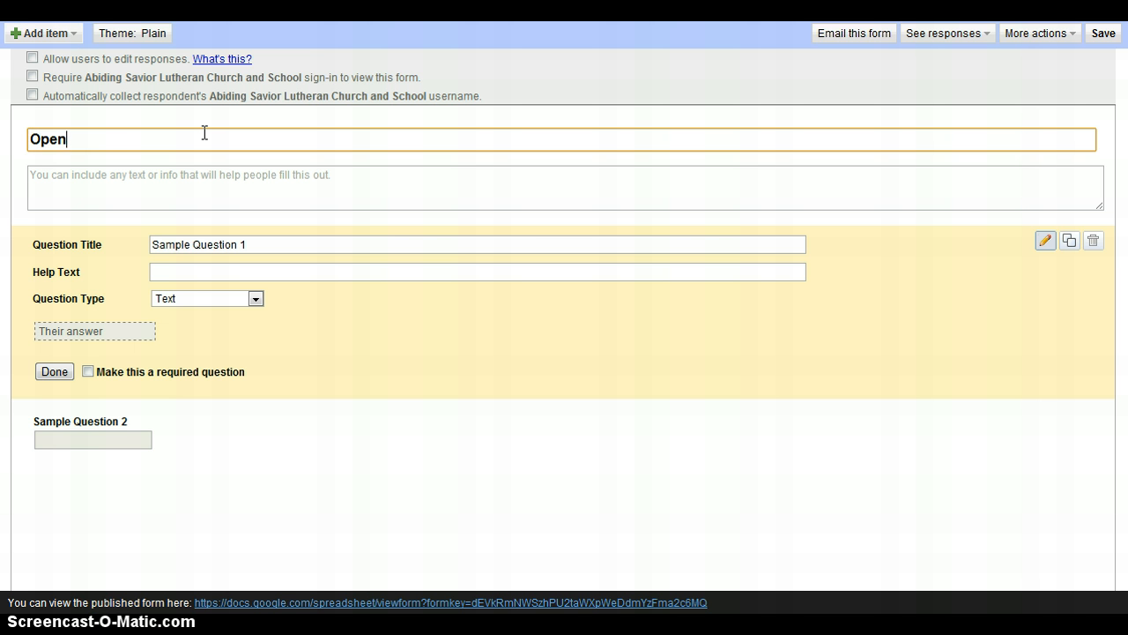
text(ing Day QUiz)
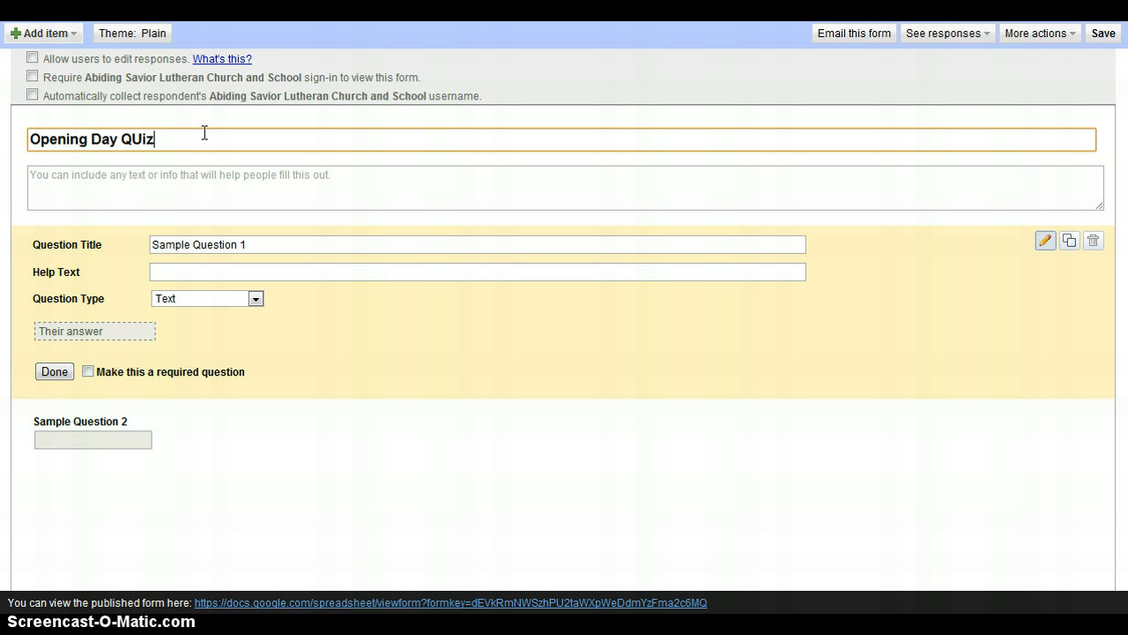
key(BackSpace)
key(BackSpace)
key(BackSpace)
text(uiz)
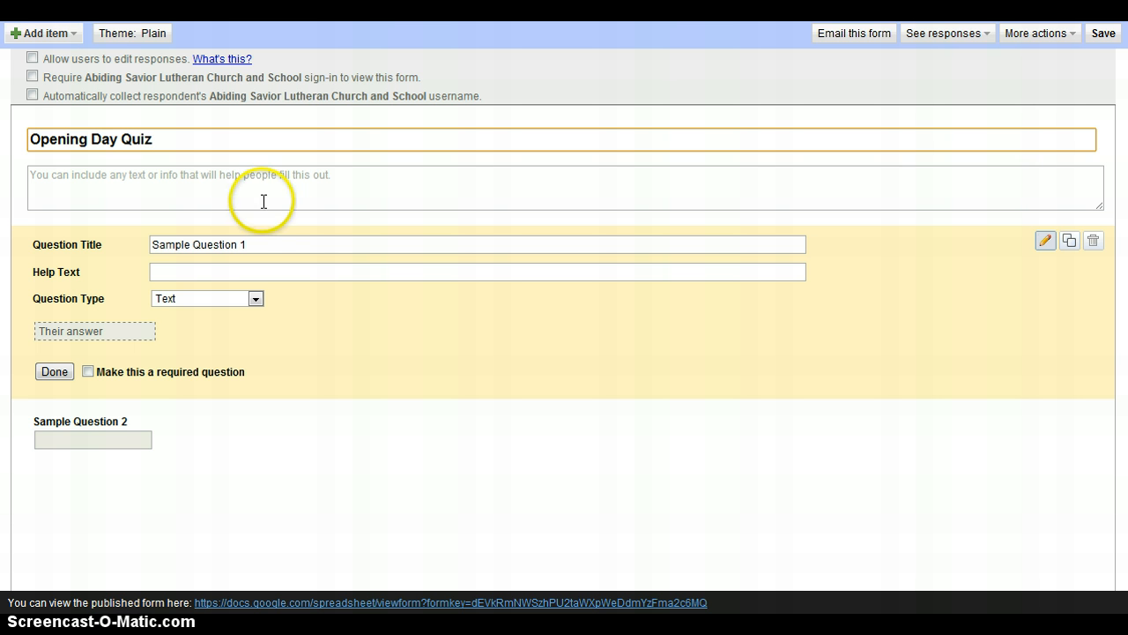
- Enter "A quiz for the first day of school" as the form's description
click(269, 185)
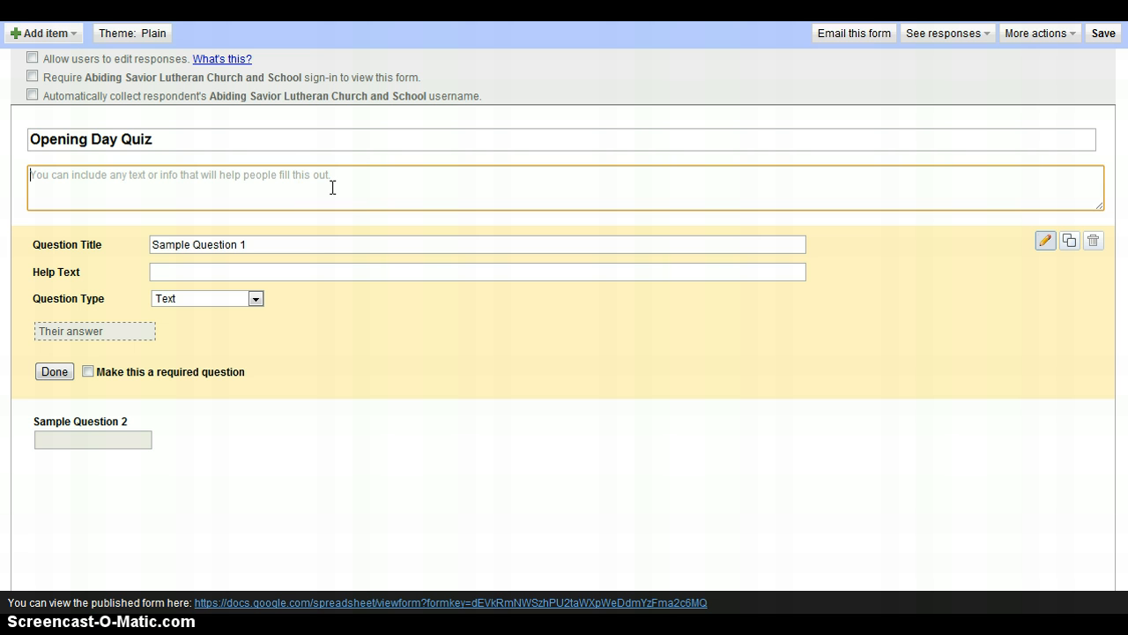
text(A)
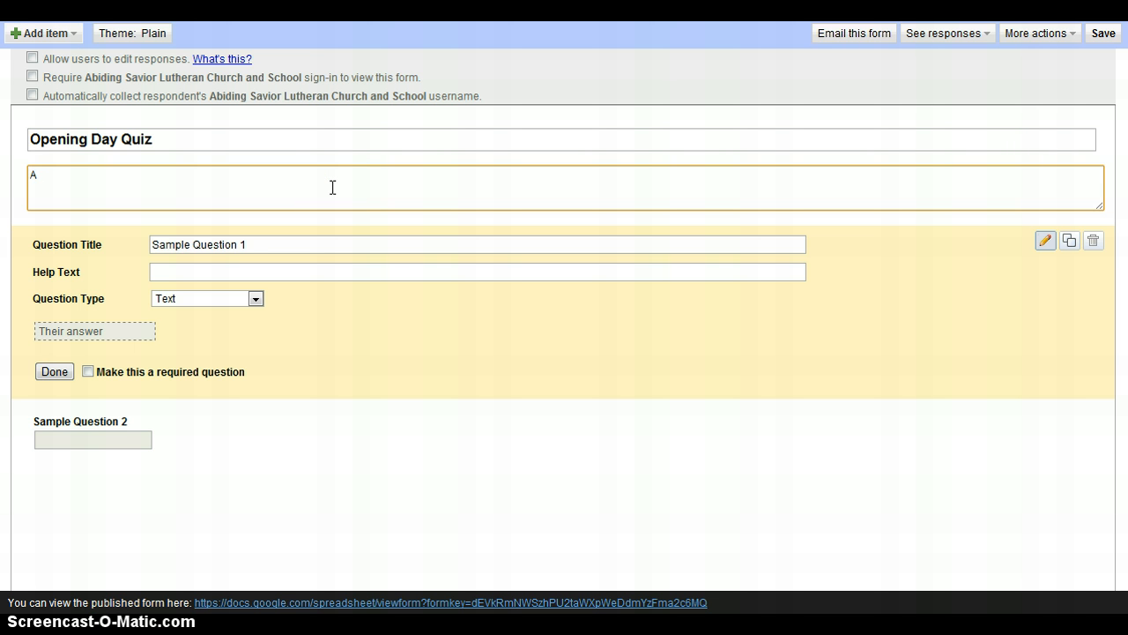
text(qui)
text( quiz for )
text(the first edu)
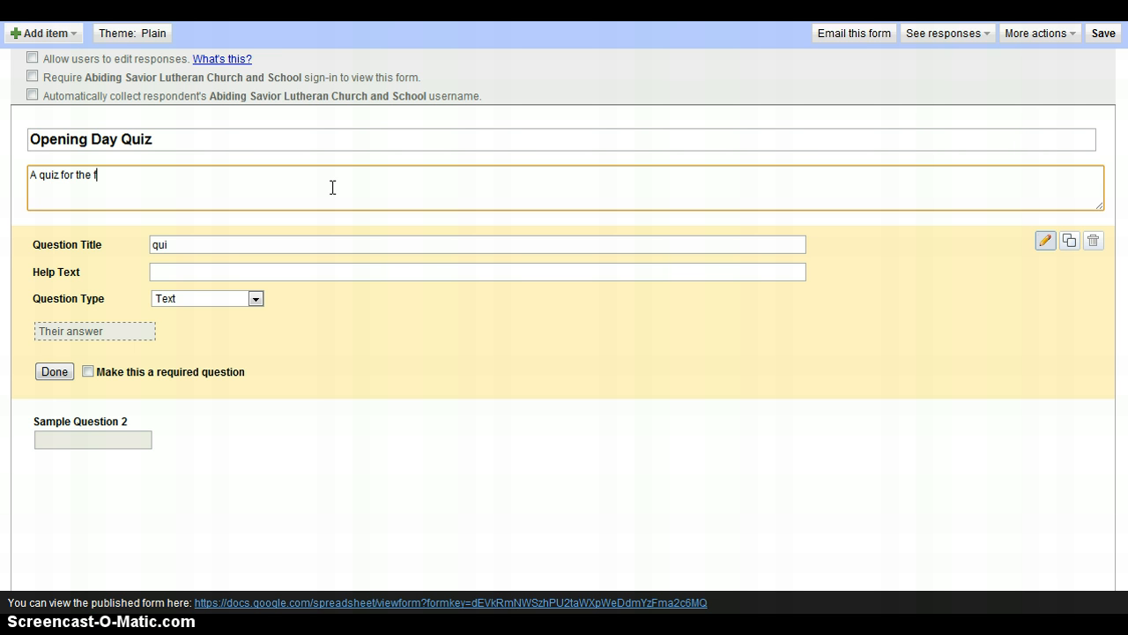
key(BackSpace)
key(BackSpace)
key(BackSpace)
text(day of school)
- Title the first question "What is the theme for this school year?"
key(Tab)
key(BackSpace)
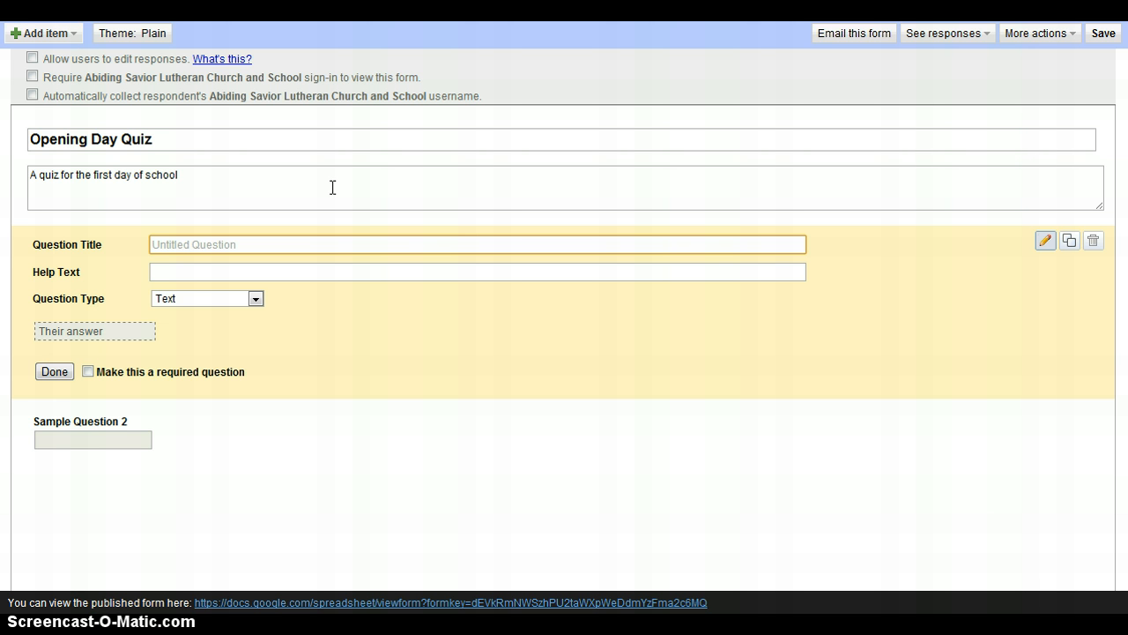
text(What is the y)
key(BackSpace)
text(theme for )
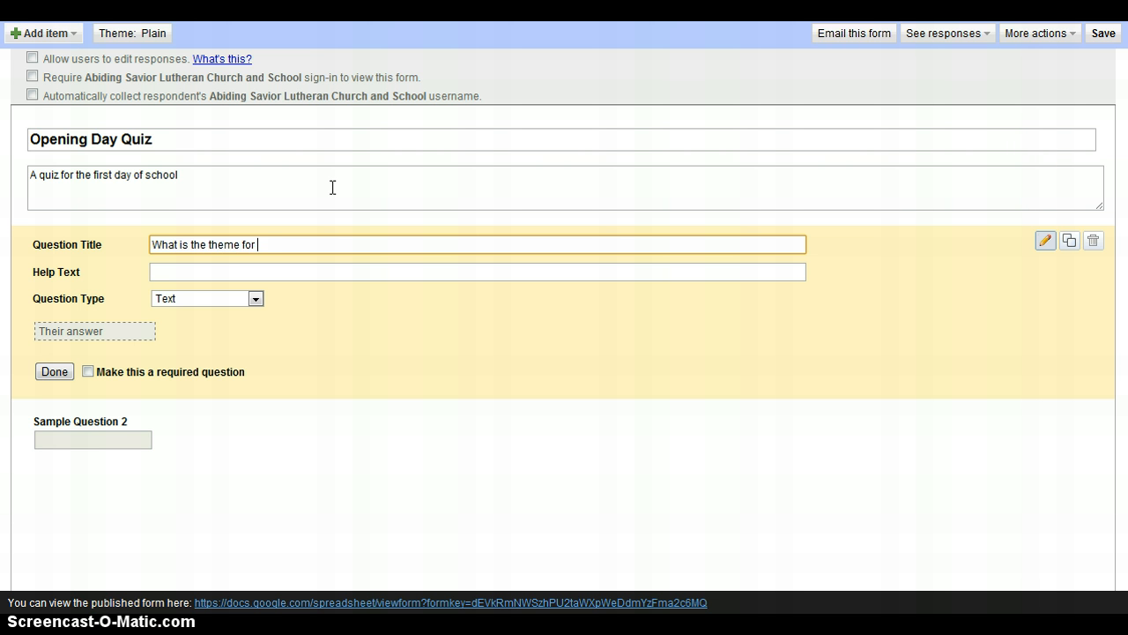
text(this school year?)
- Try the Text, Paragraph text, Multiple choice, Checkboxes, Choose from a list, Scale and Grid types on the first question
click(255, 300)
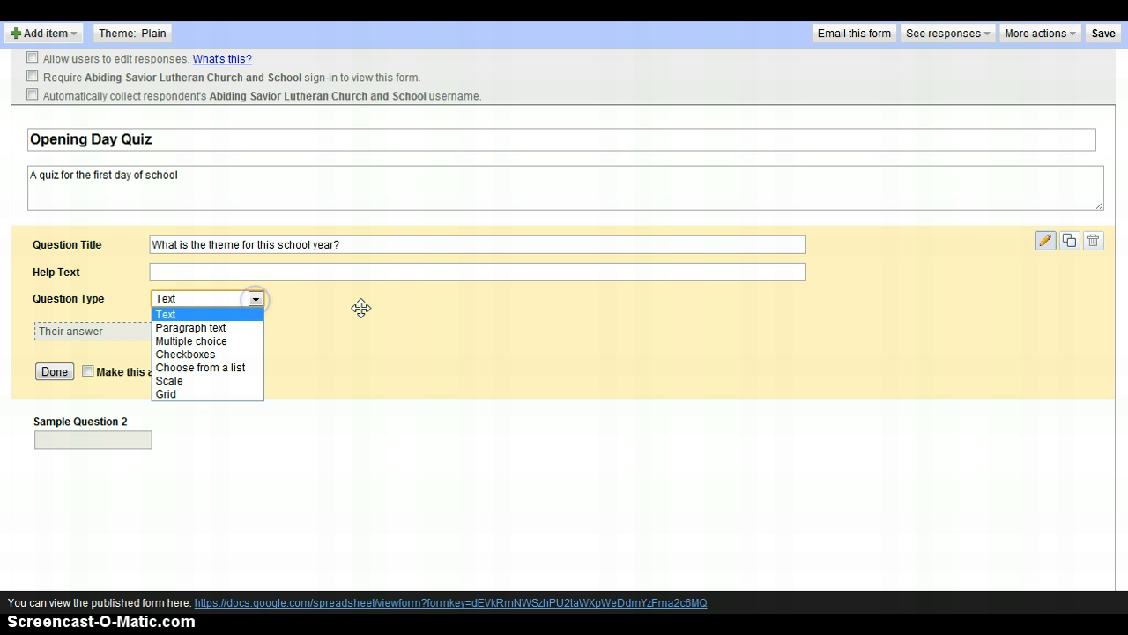
click(204, 312)
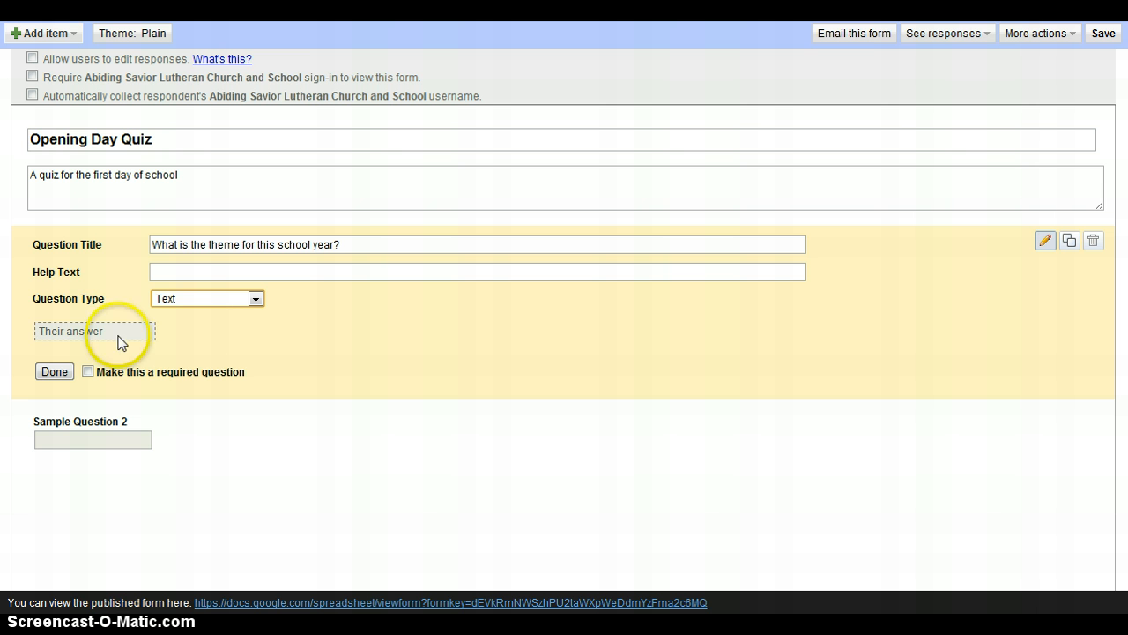
click(255, 299)
click(251, 328)
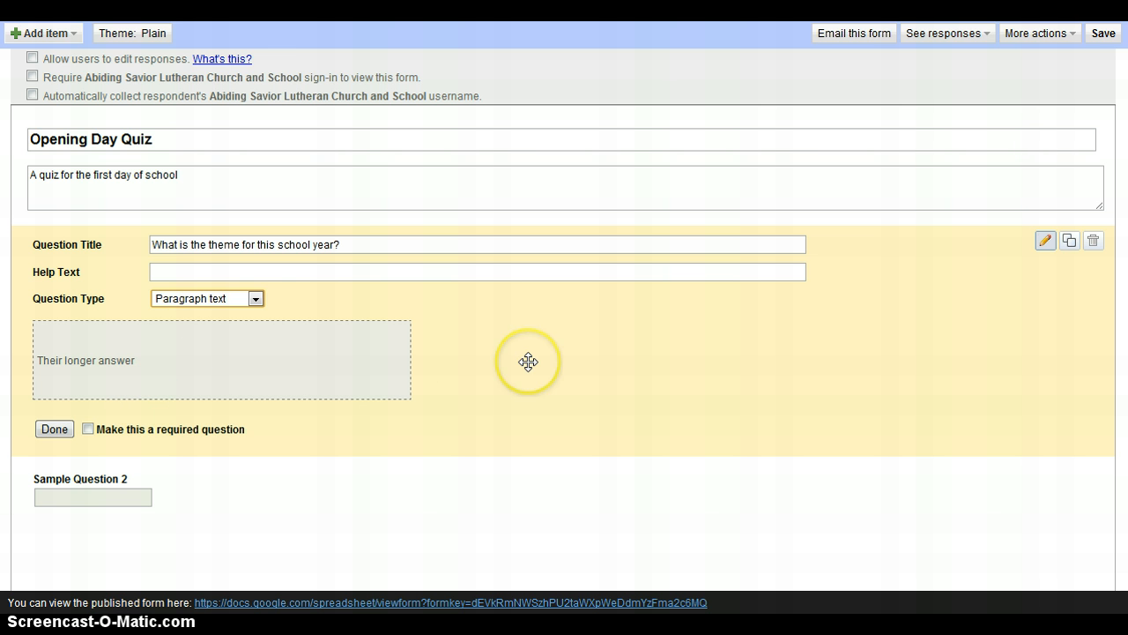
click(256, 301)
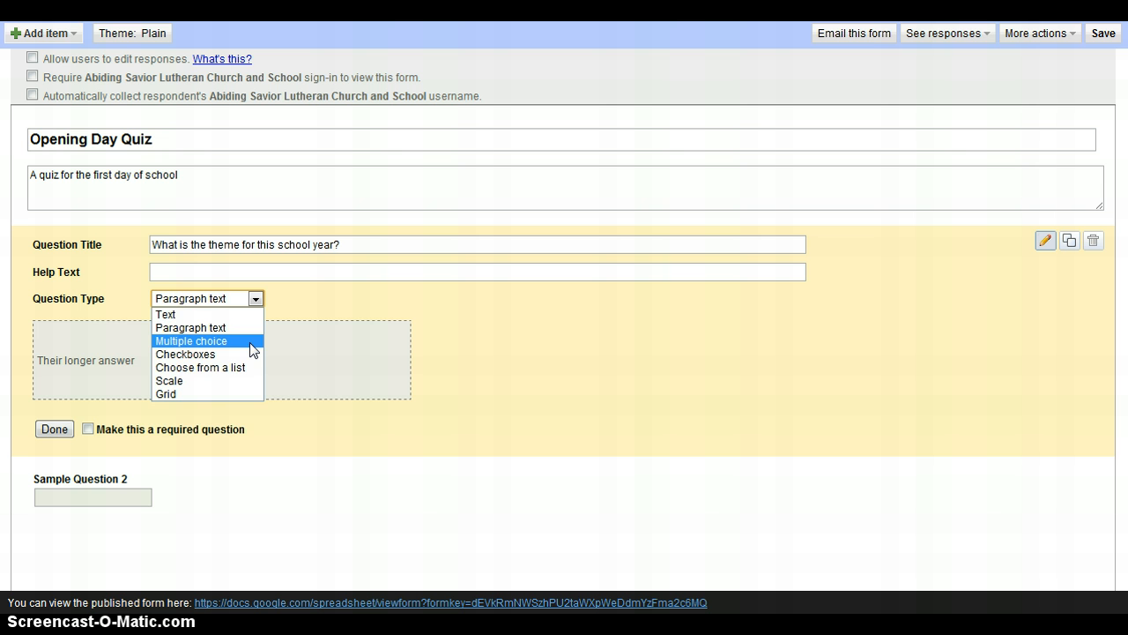
click(253, 348)
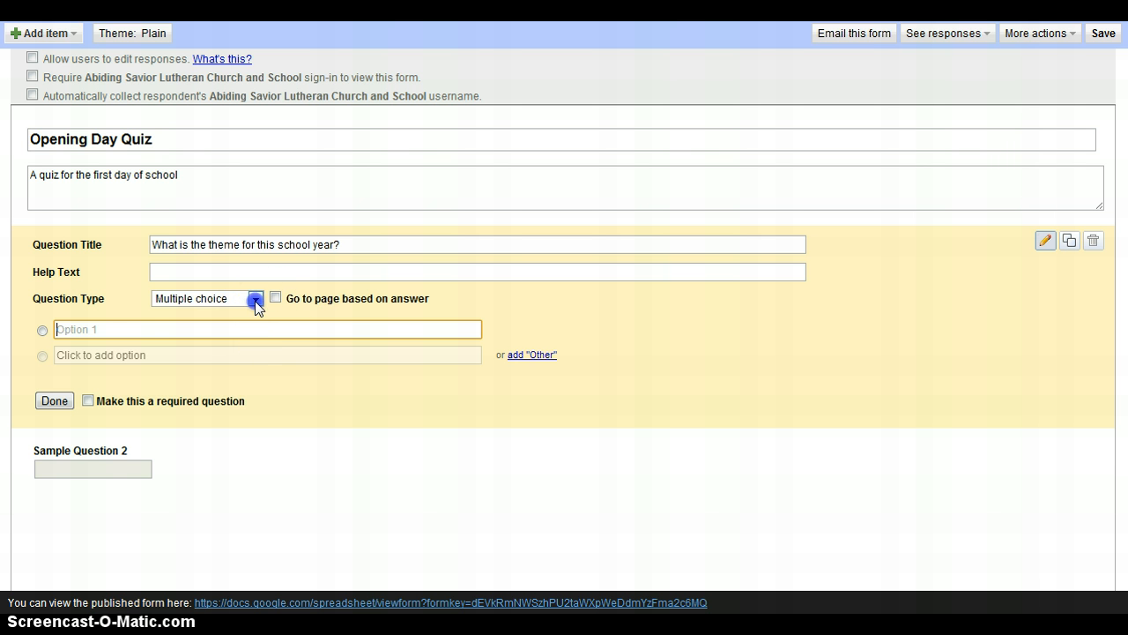
click(255, 302)
click(220, 351)
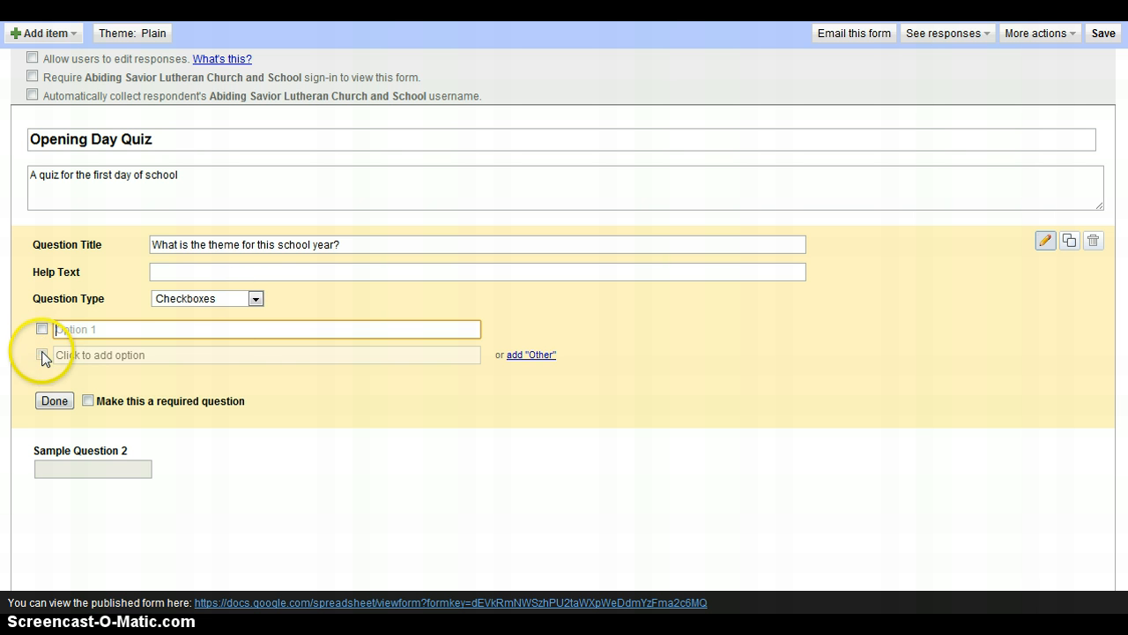
click(256, 300)
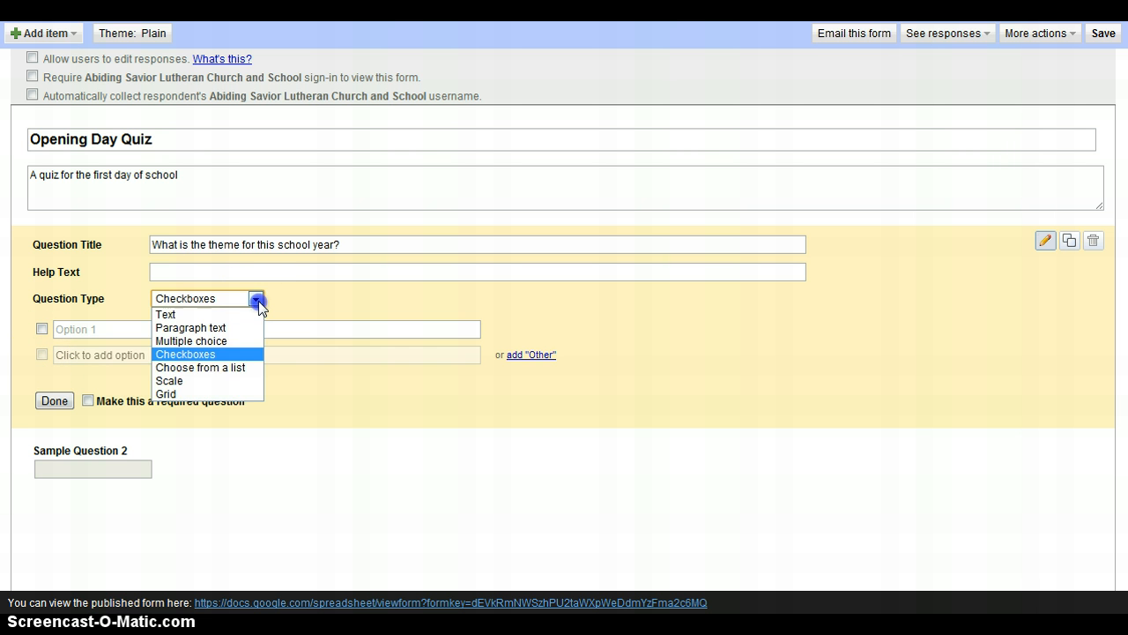
click(228, 366)
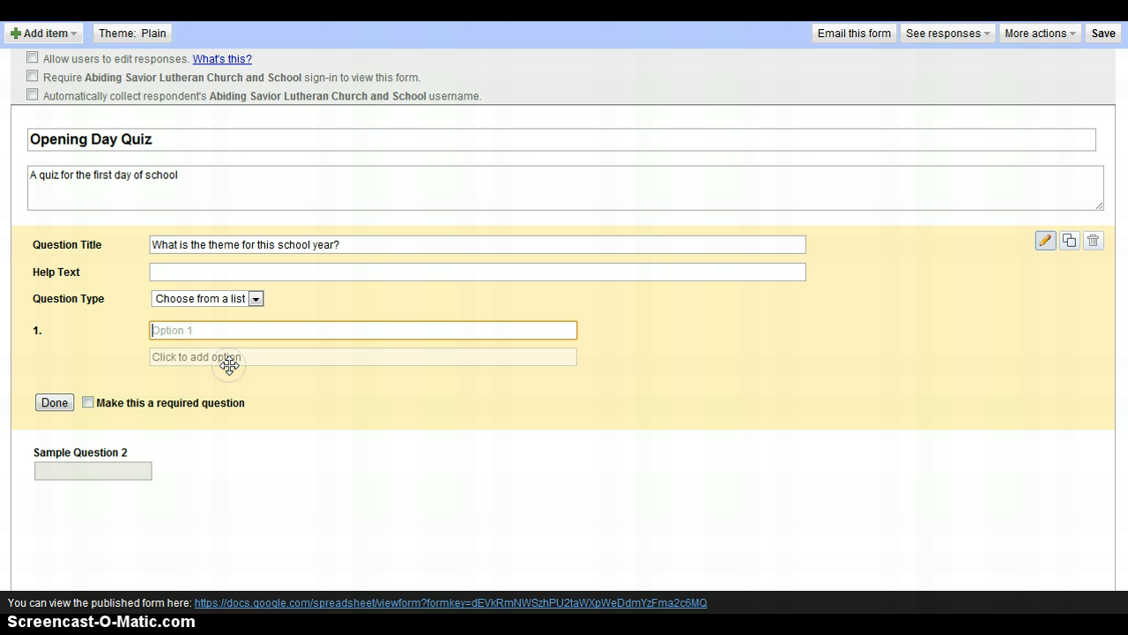
click(255, 299)
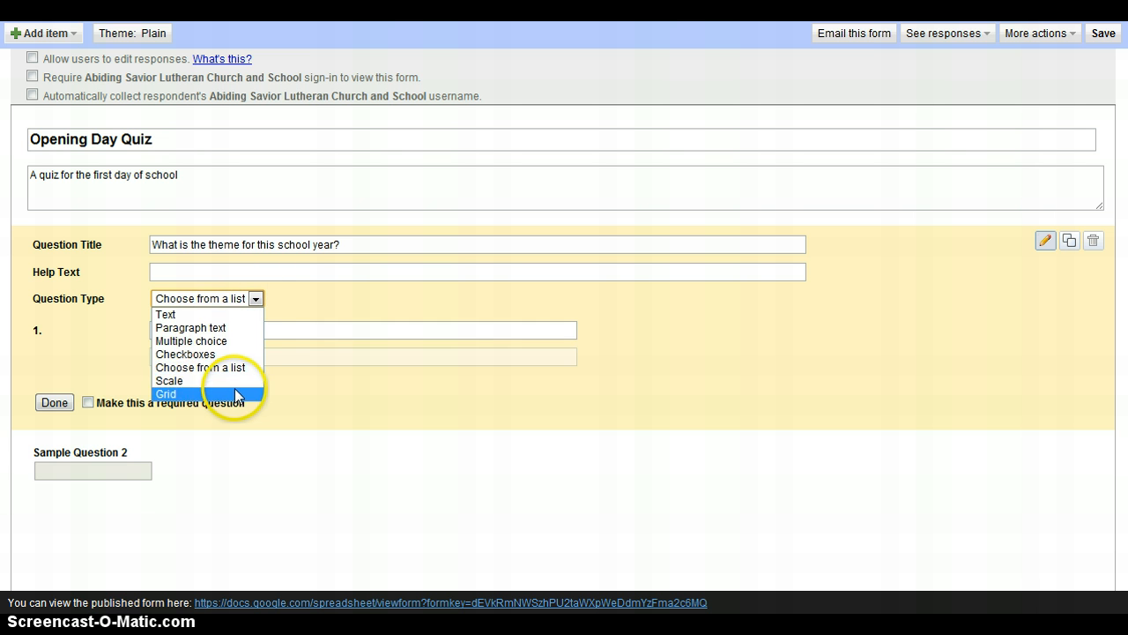
click(236, 382)
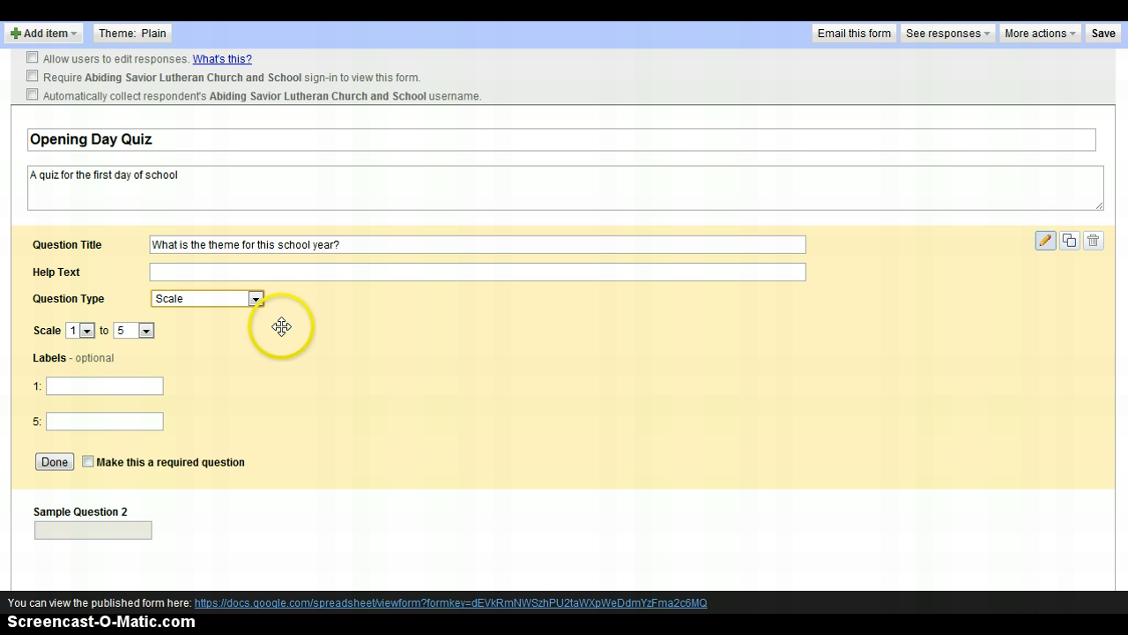
click(255, 298)
click(214, 398)
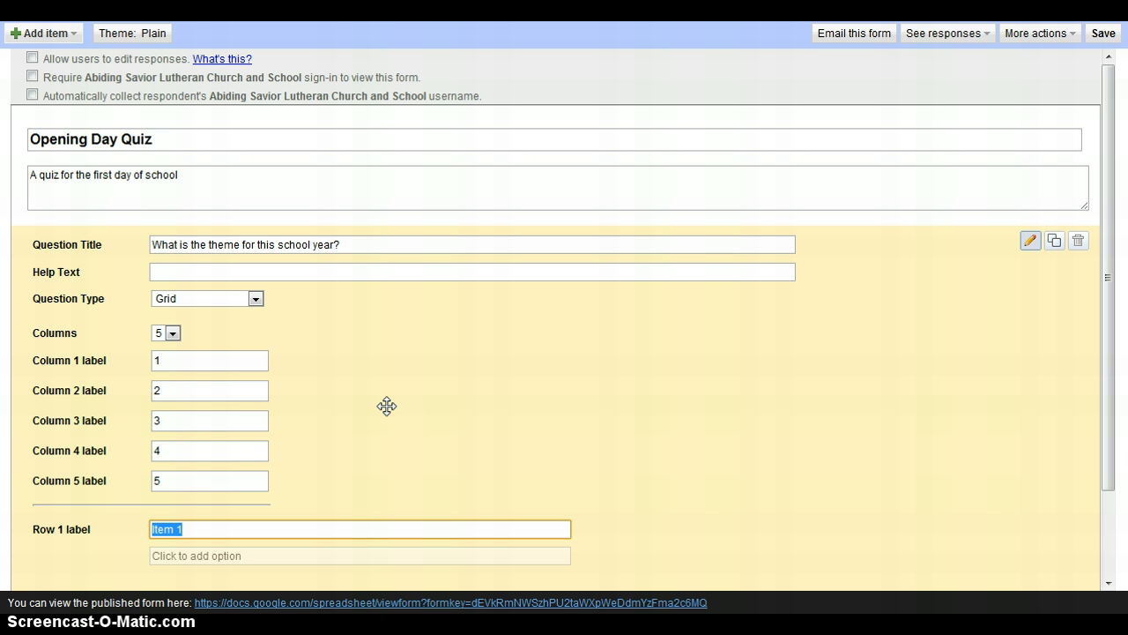
- Set the first question's type to Paragraph text and finish editing the question
click(255, 300)
click(247, 329)
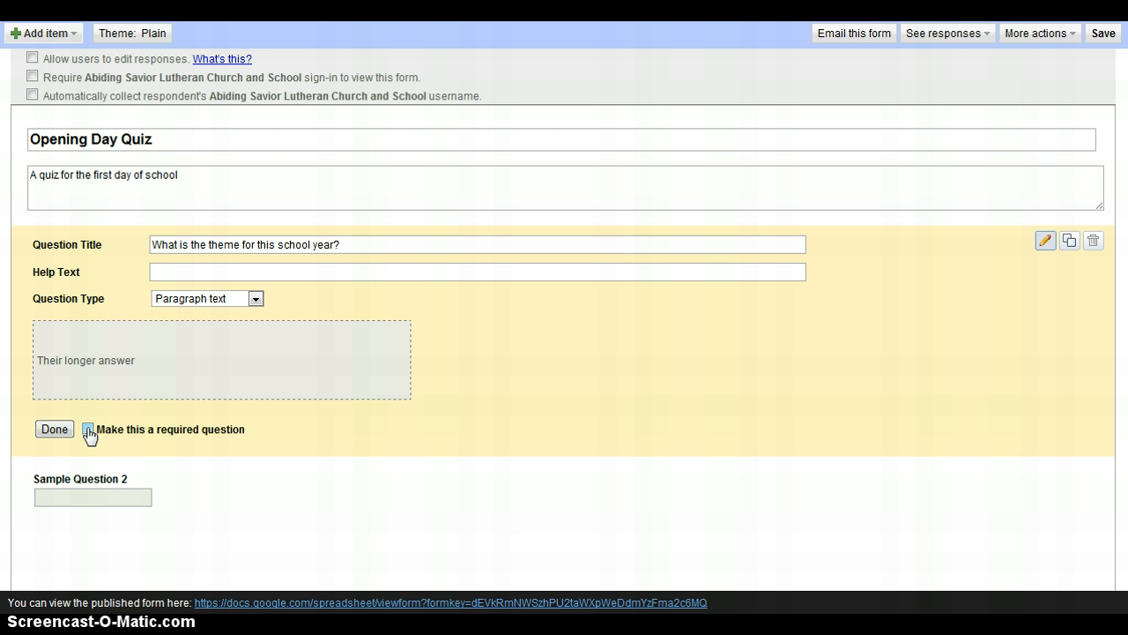
click(55, 429)
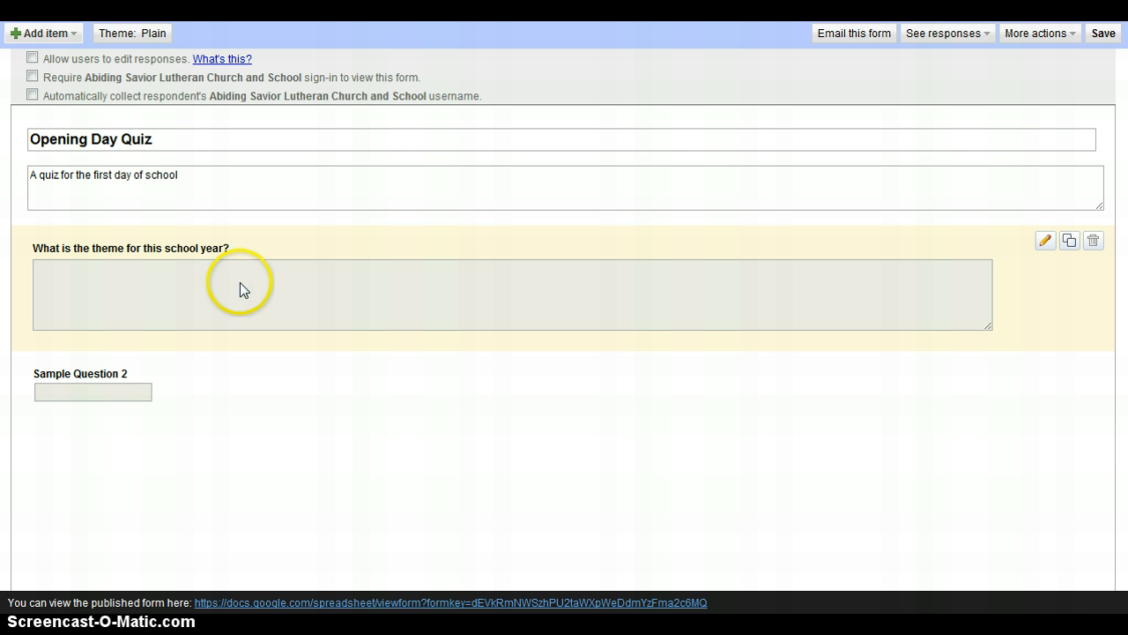
click(196, 419)
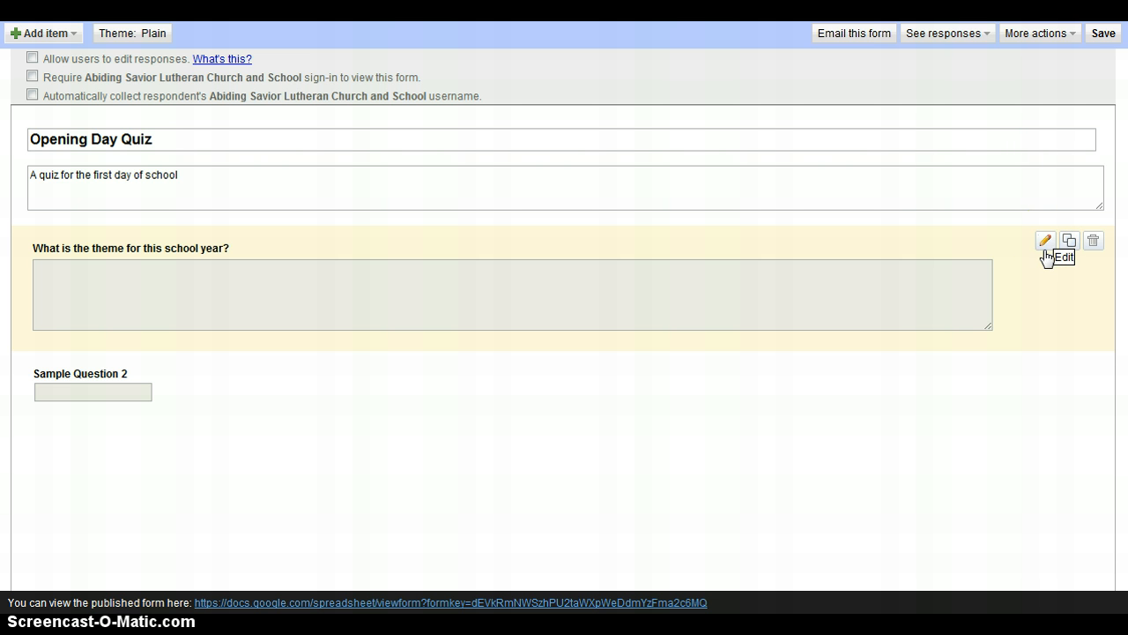
click(1045, 243)
click(1070, 249)
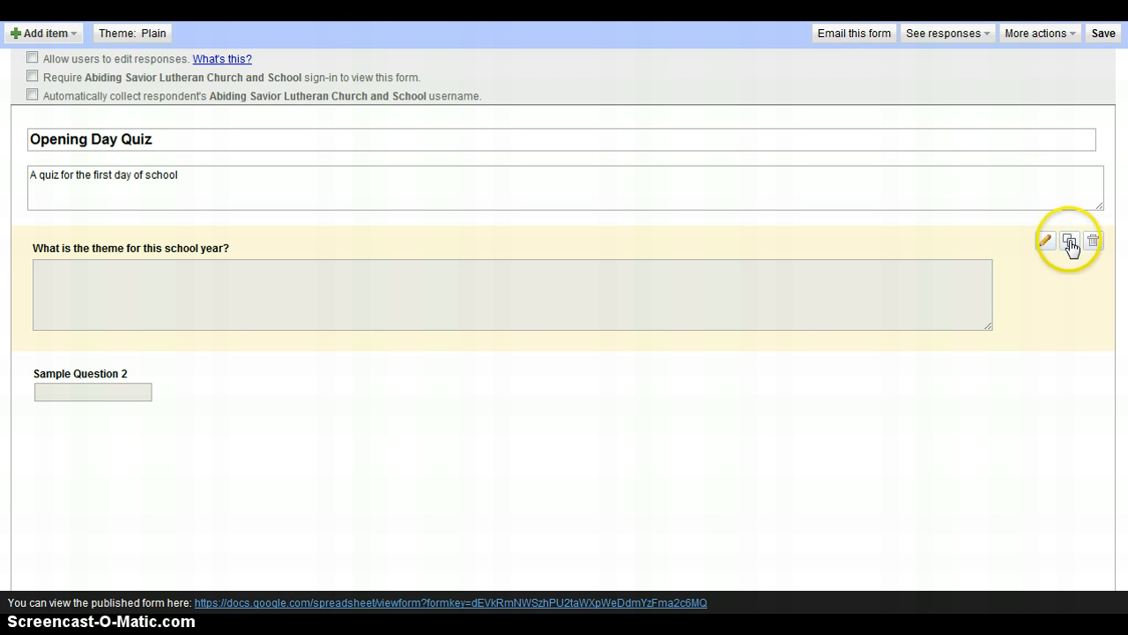
- Edit the second sample question and title it "Rate the Cardinals chances to win the World Series."
mouse_move(1006, 379)
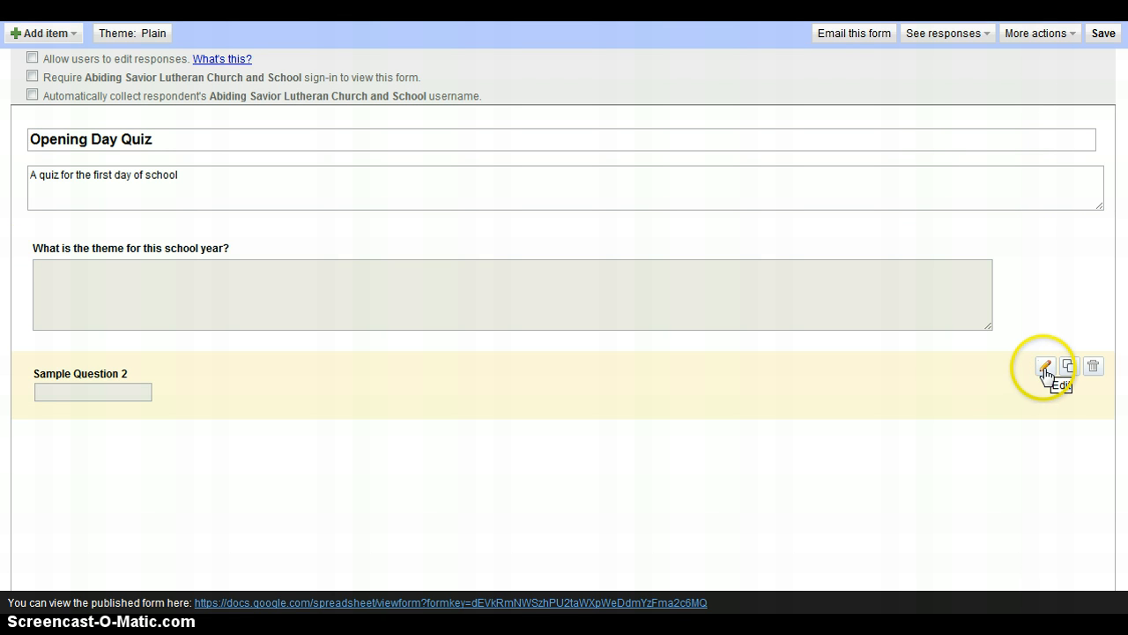
click(1045, 368)
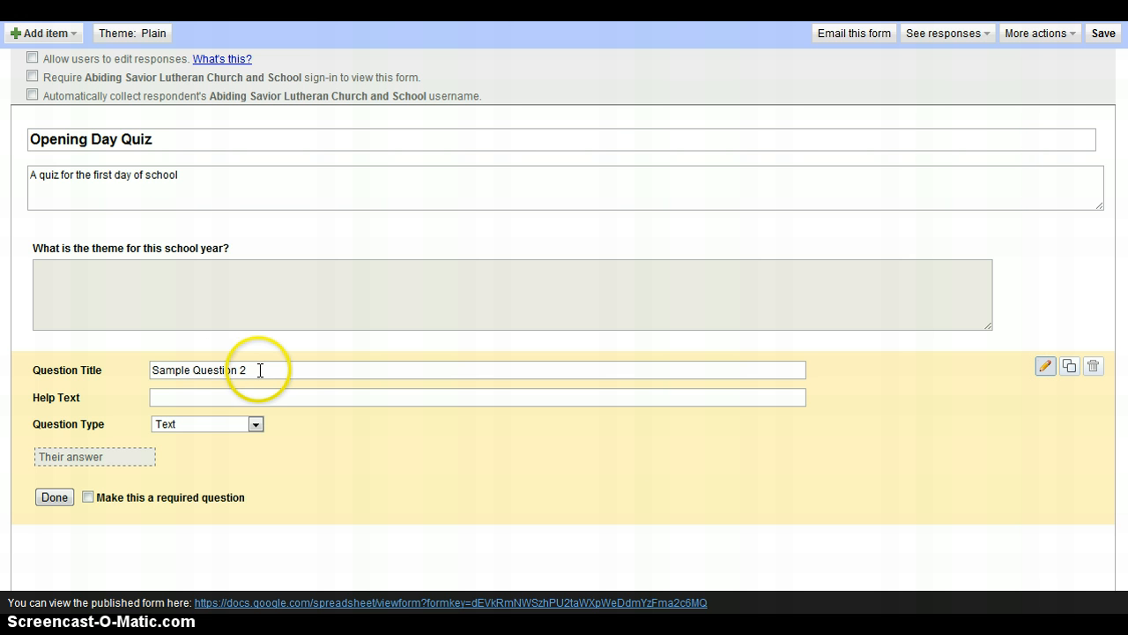
drag(256, 370, 51, 391)
text(Rate)
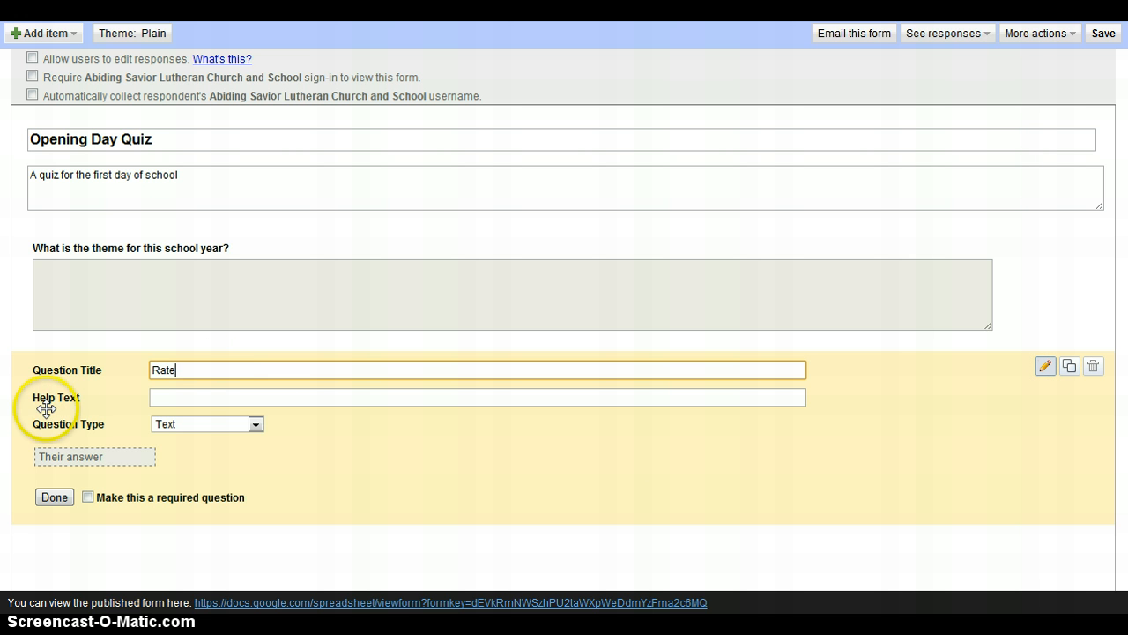
text( the Cardinals )
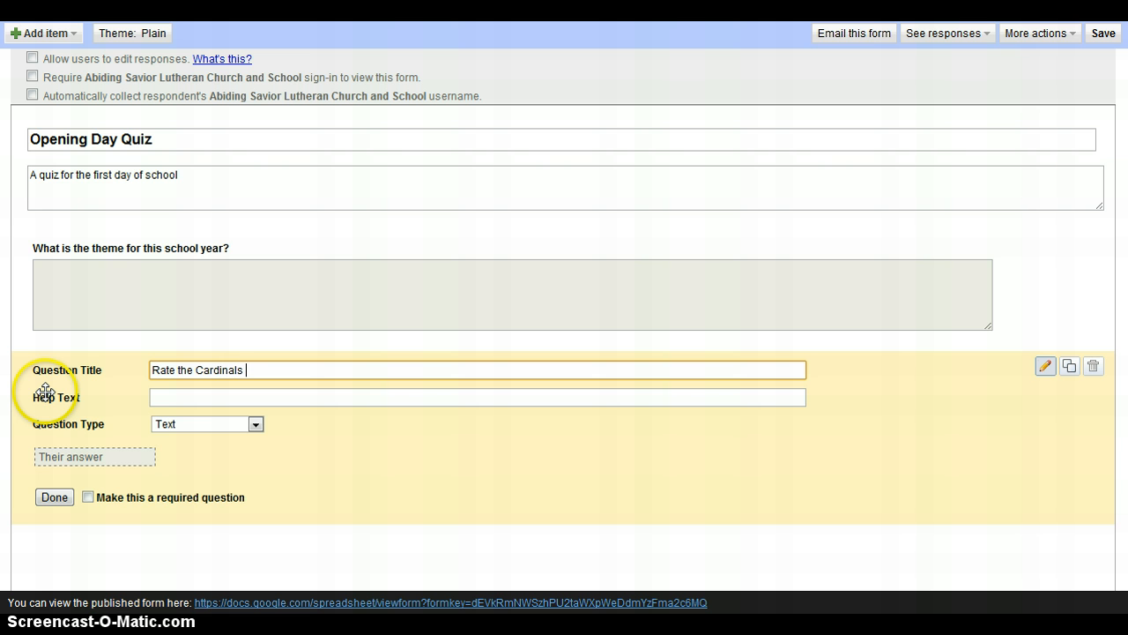
text(C)
key(BackSpace)
text(changes)
key(BackSpace)
text(ces to win )
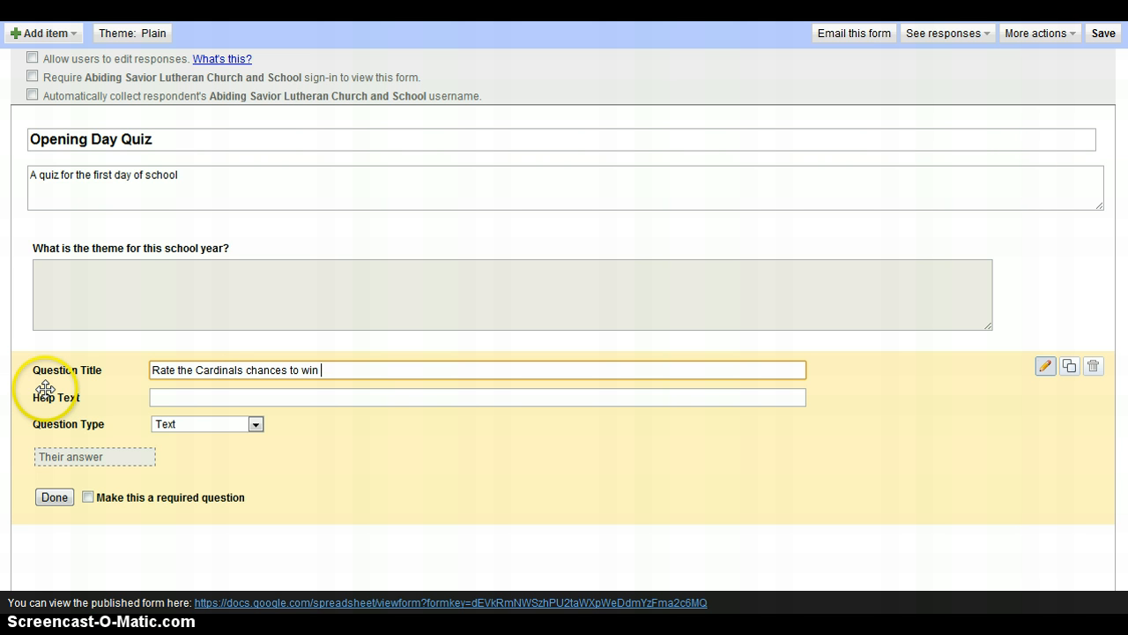
text(the World Series.)
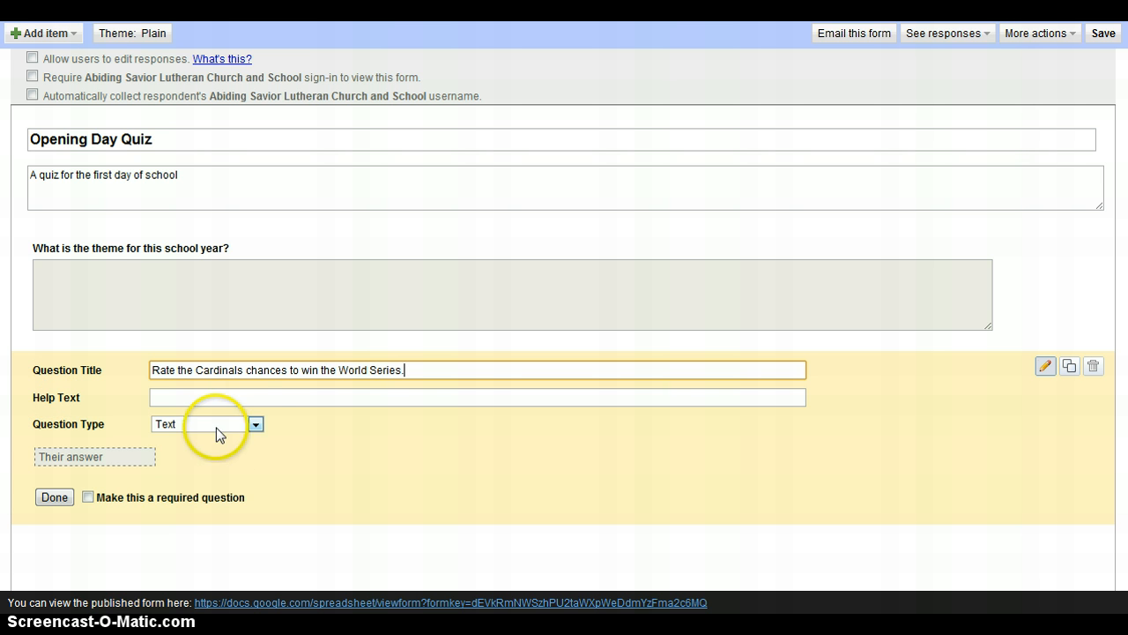
- Make the Cardinals question a Scale with 1 labelled "will NOT win" and 5 labelled "will SOOOO win", and finish editing it
click(255, 424)
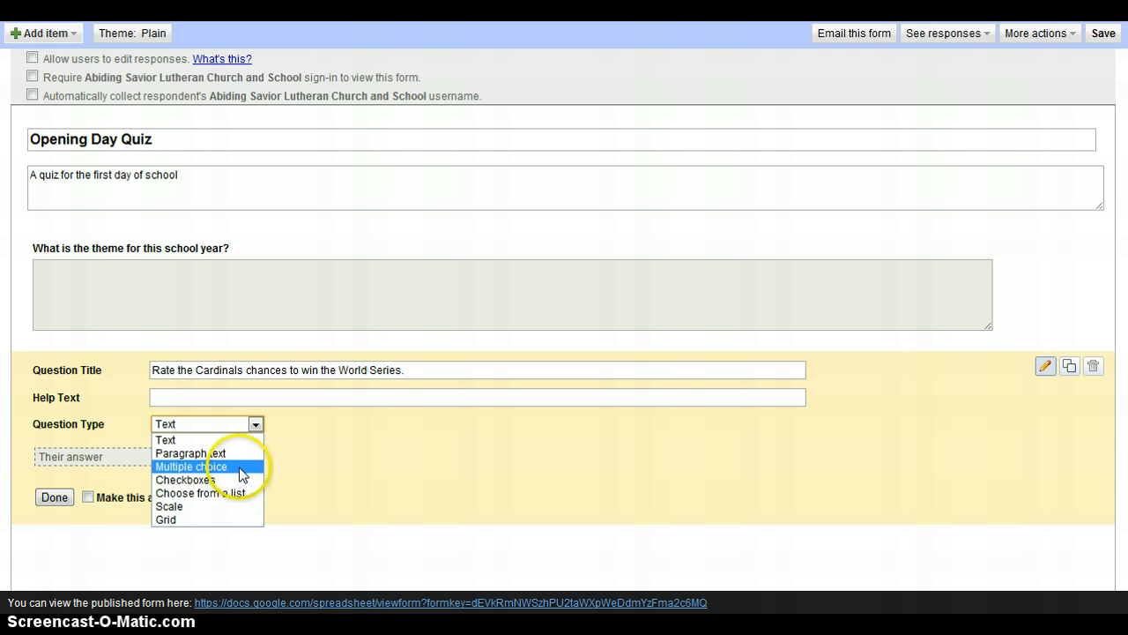
click(234, 506)
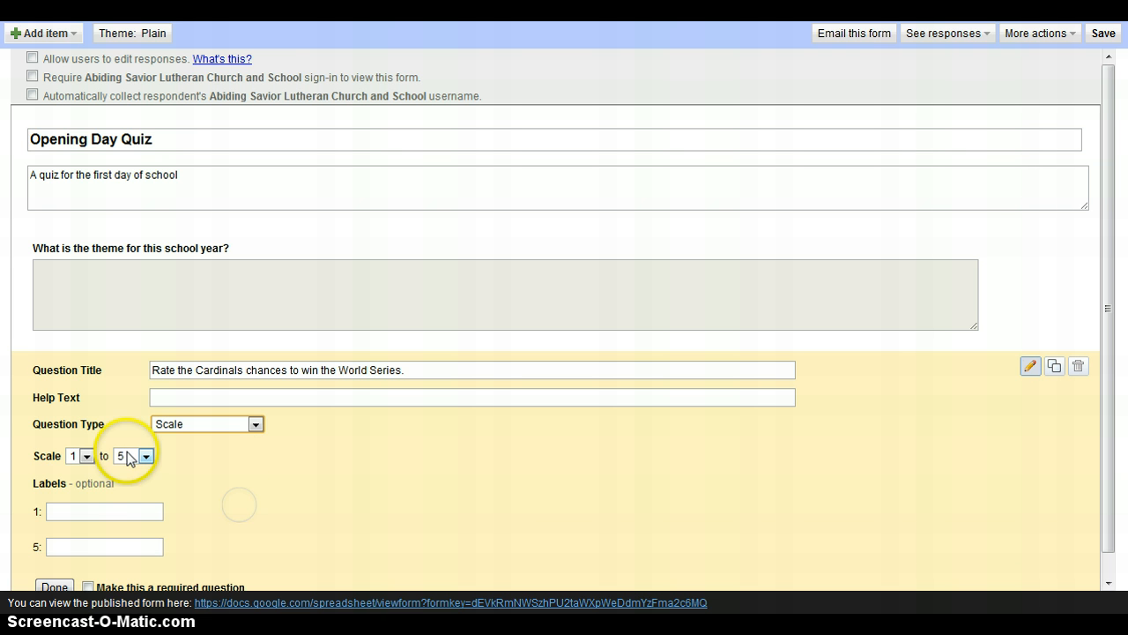
click(105, 512)
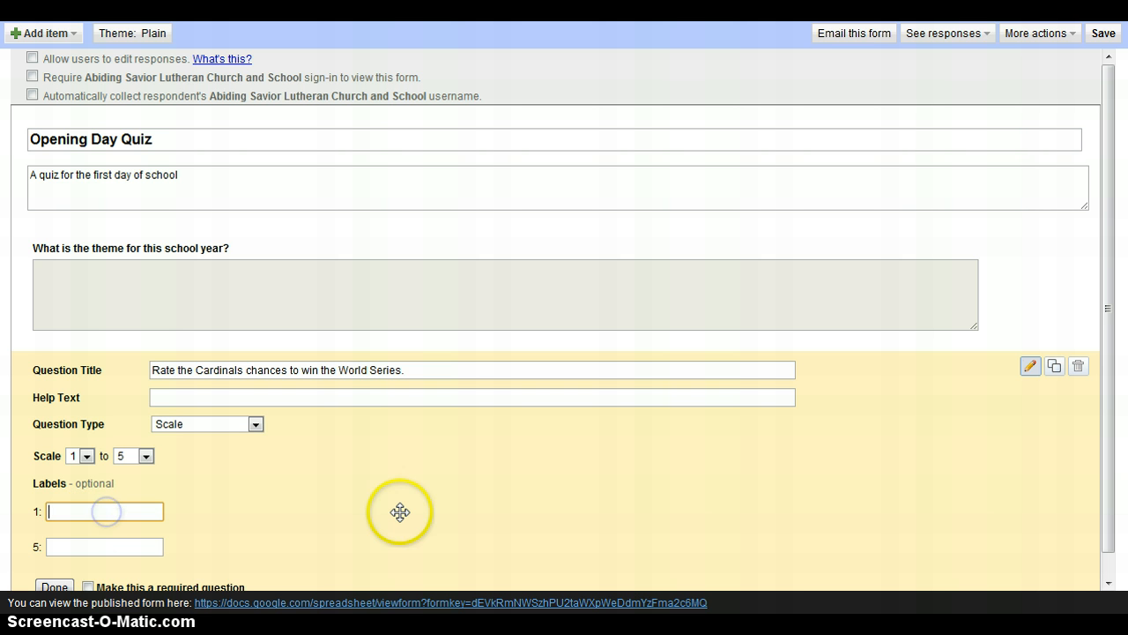
text(WILl NOT win)
key(Tab)
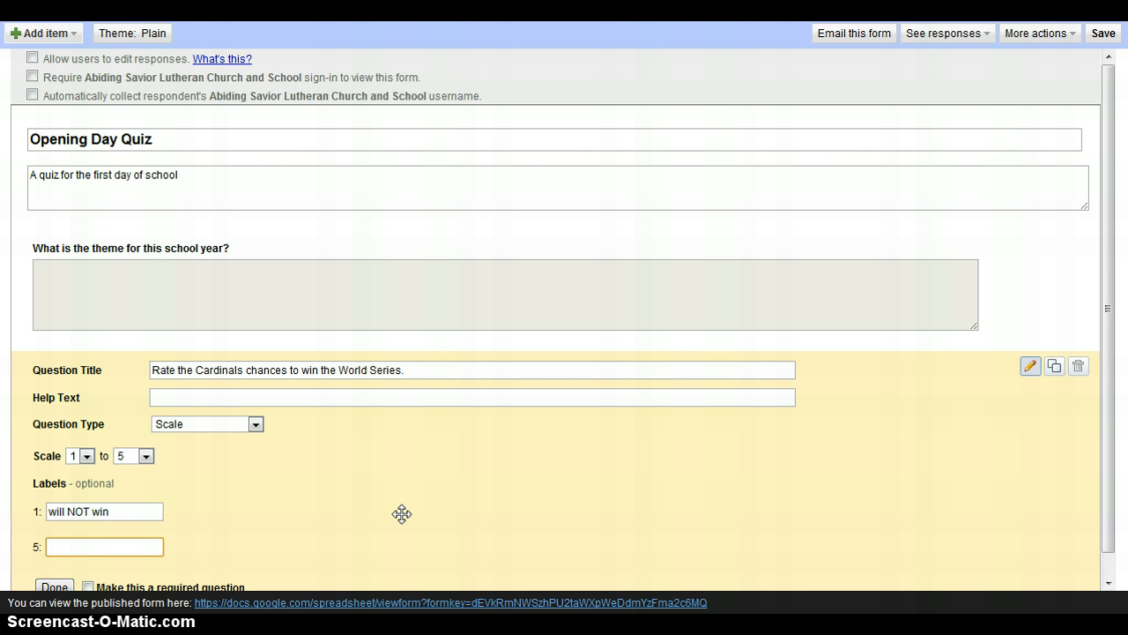
text(will SOOOO win)
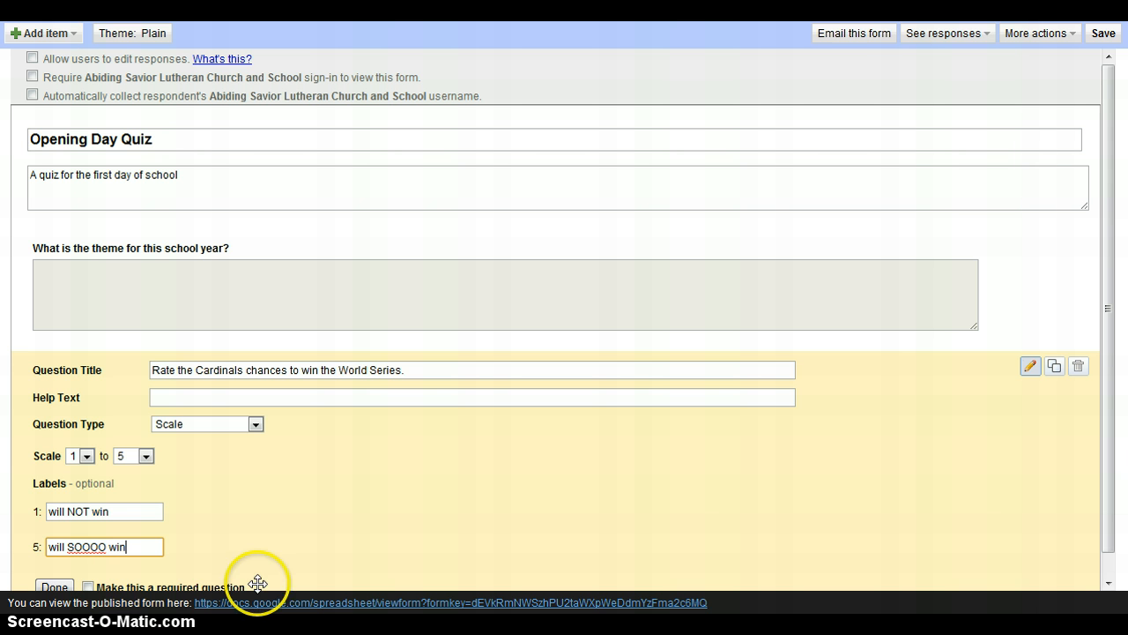
click(54, 587)
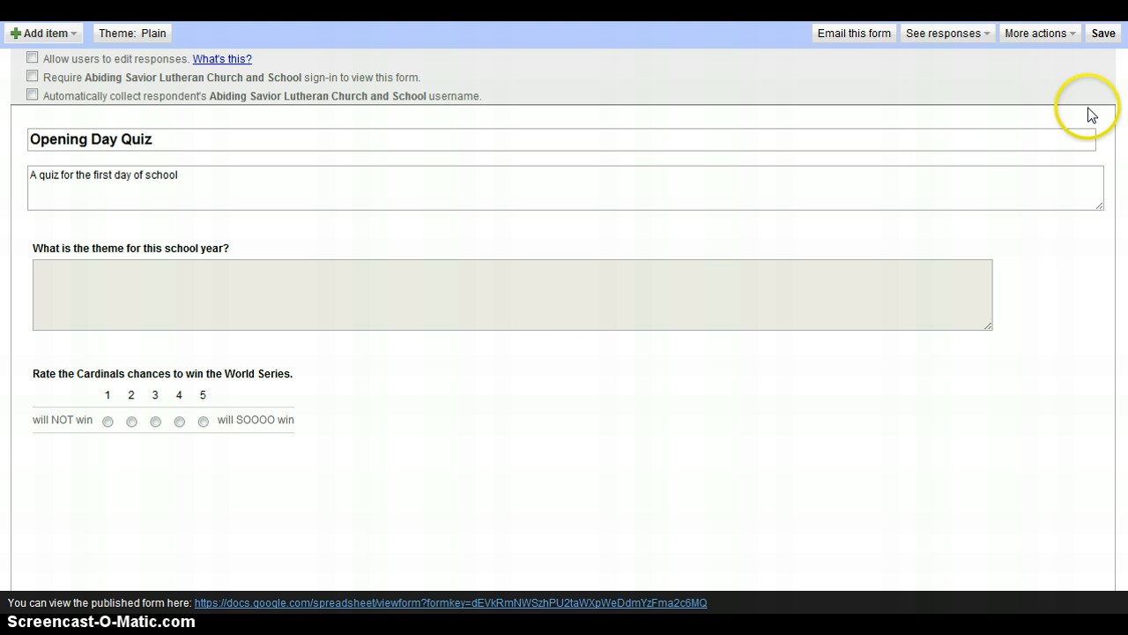
- Save the form and view its published version in a separate browser tab, returning to the form editor
click(1104, 40)
click(864, 198)
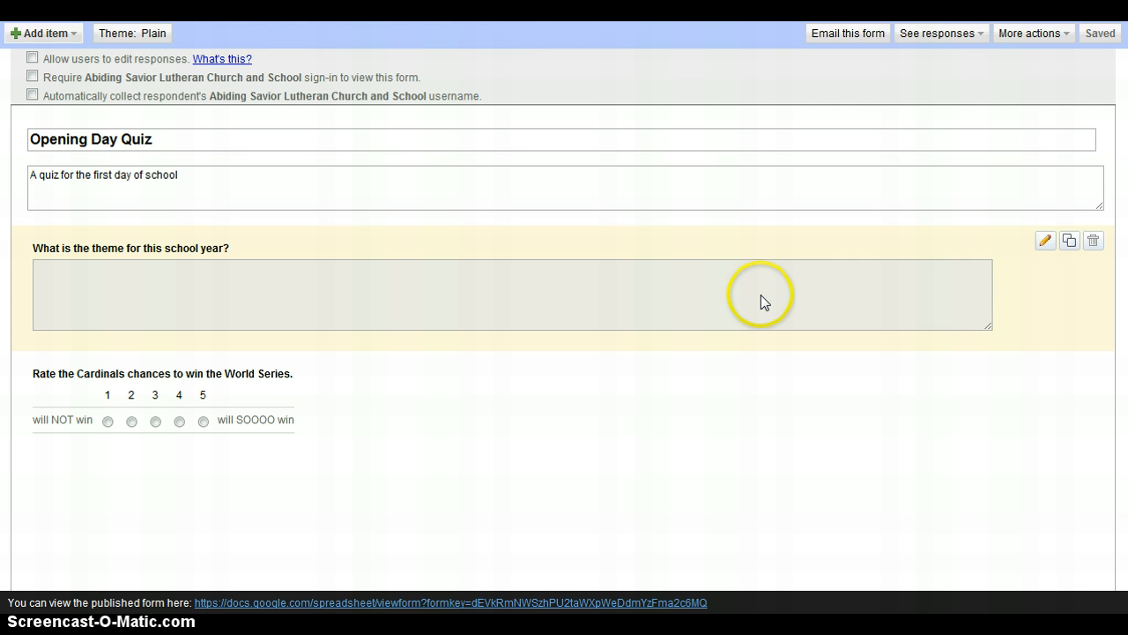
right_click(340, 604)
click(417, 490)
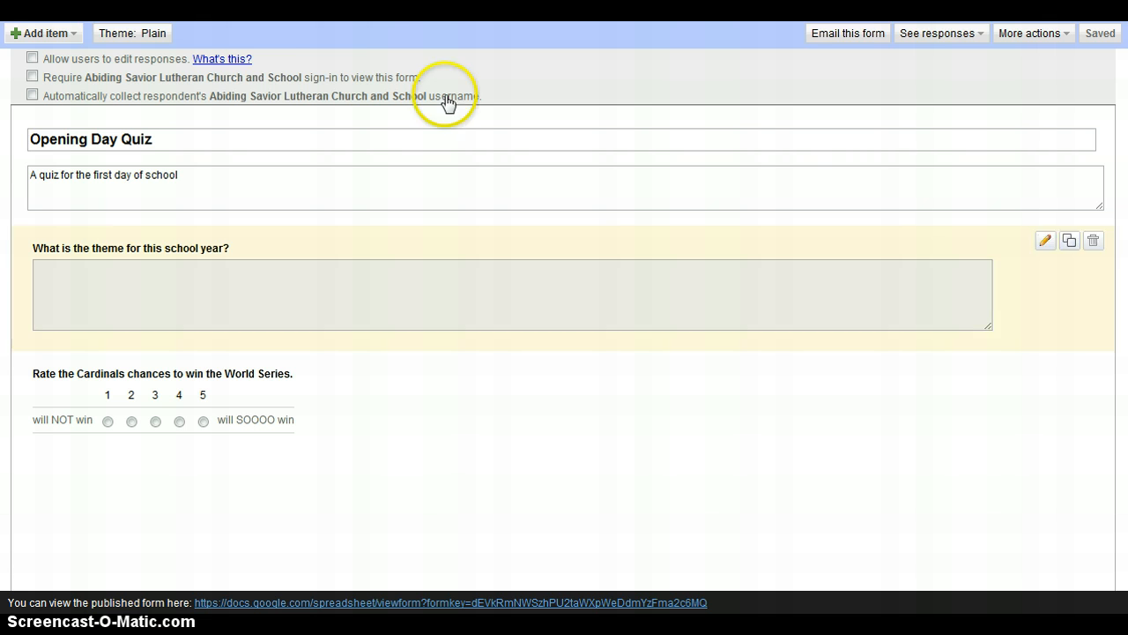
key(ctrl+Tab)
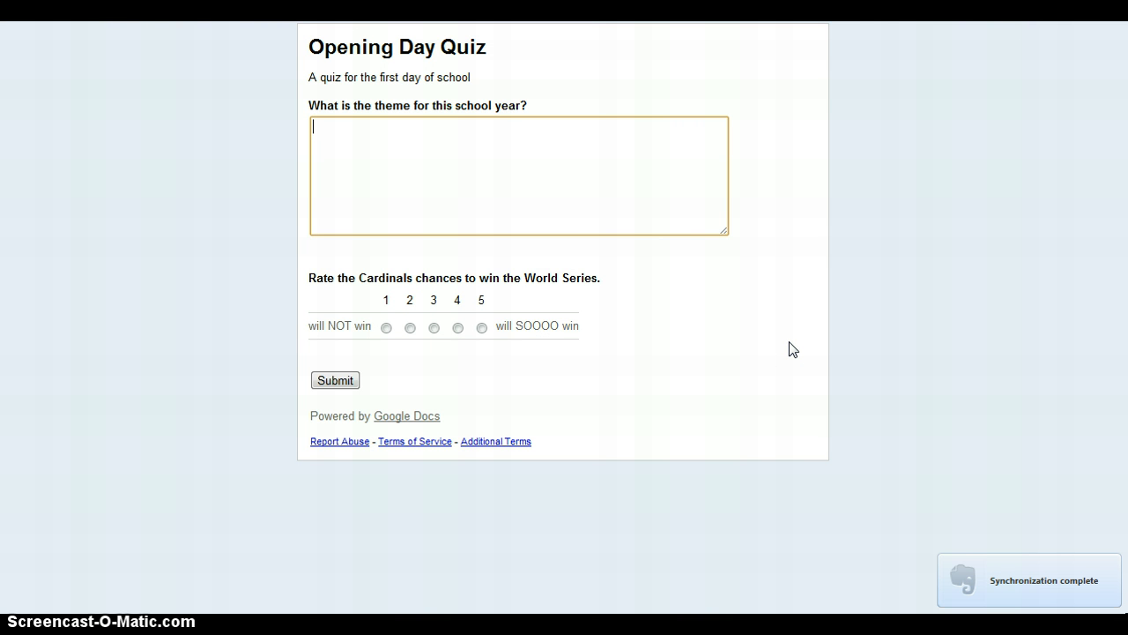
key(ctrl+shift+Tab)
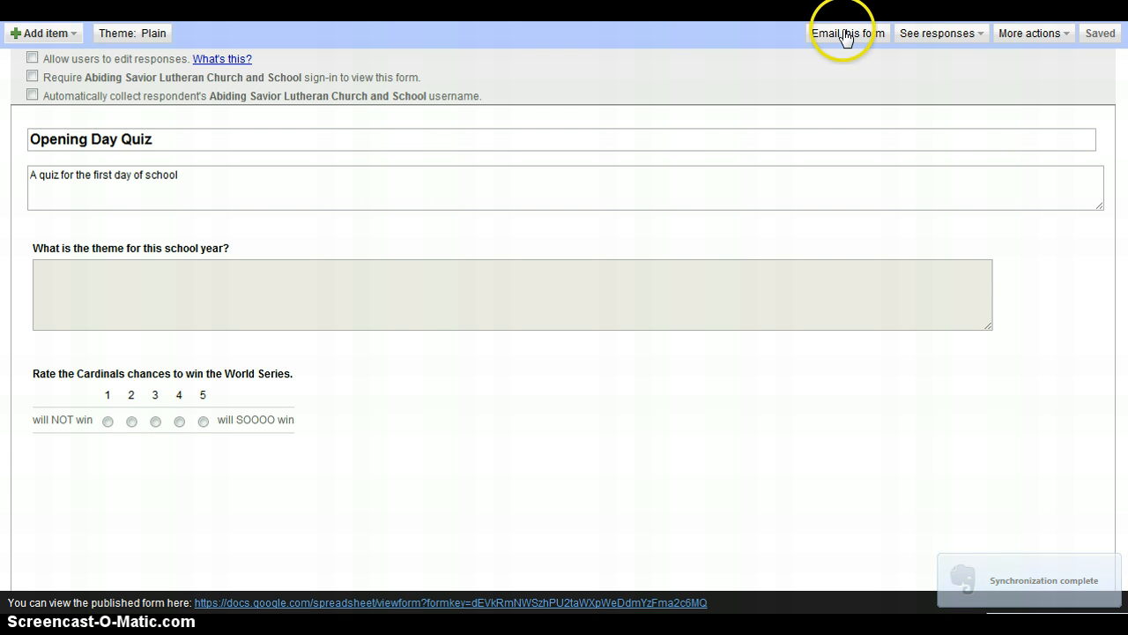
- Look at the options for emailing the form and its embed code, closing both without sending anything
click(850, 35)
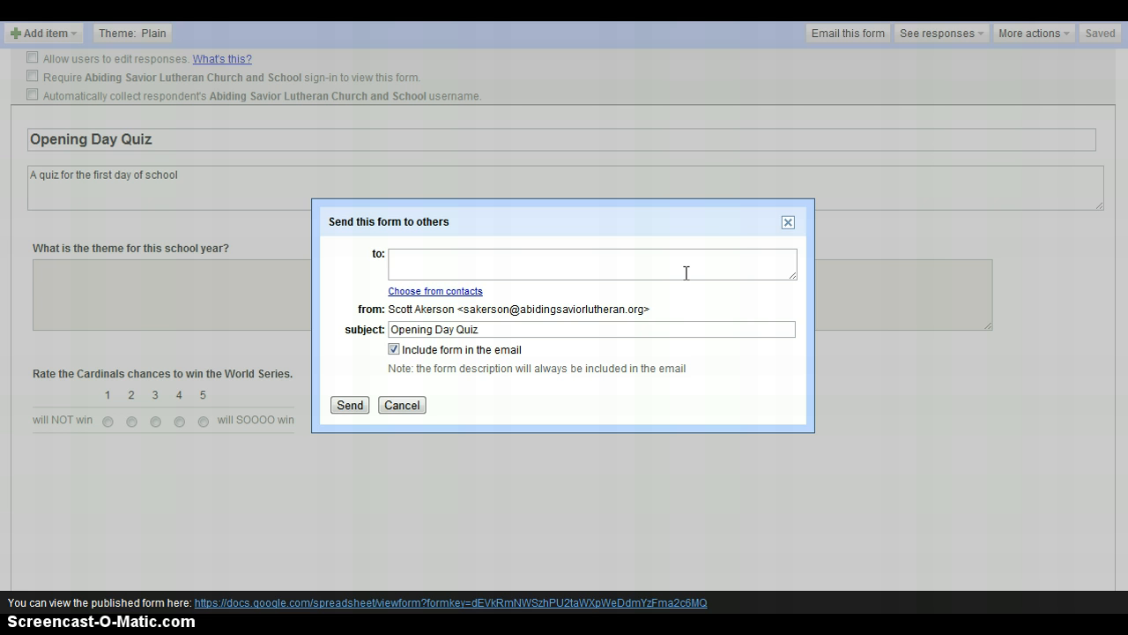
click(787, 223)
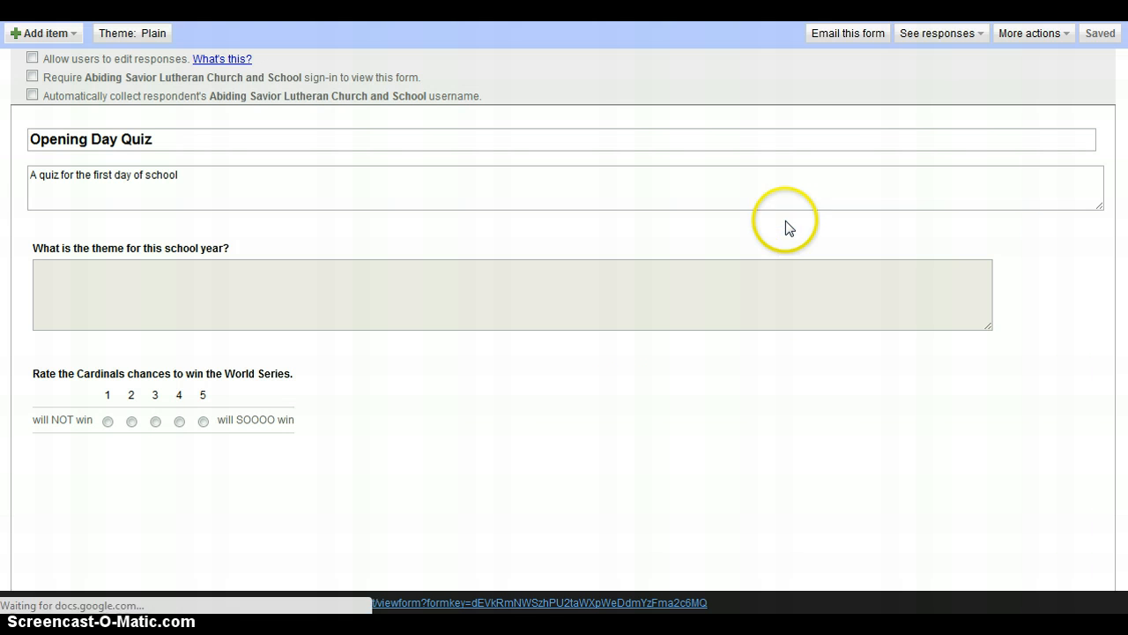
click(1051, 37)
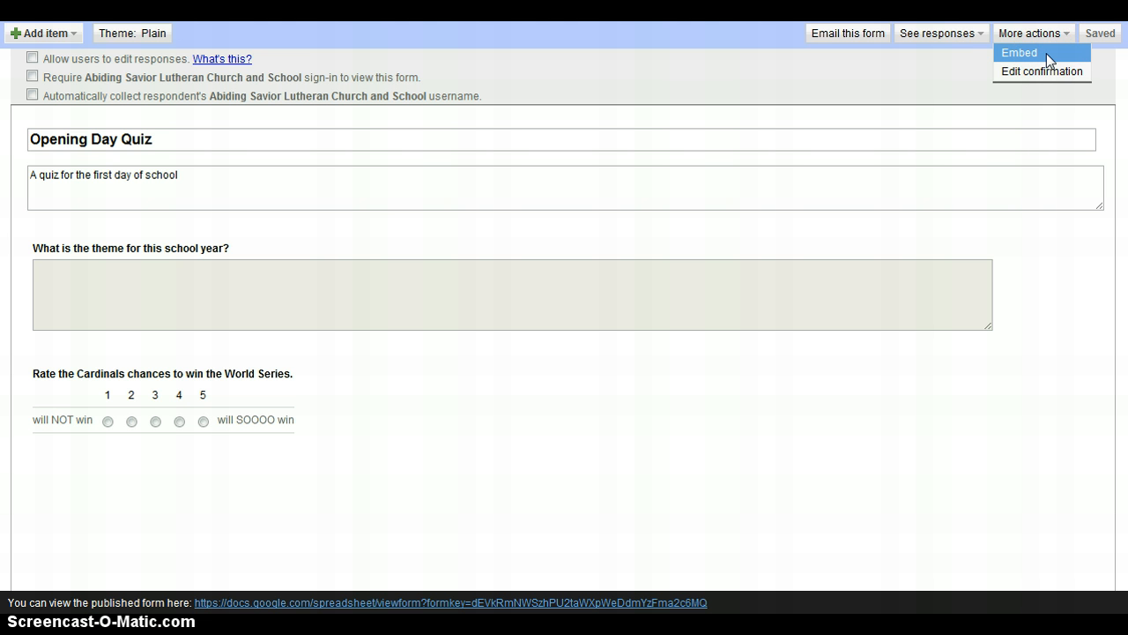
click(1046, 53)
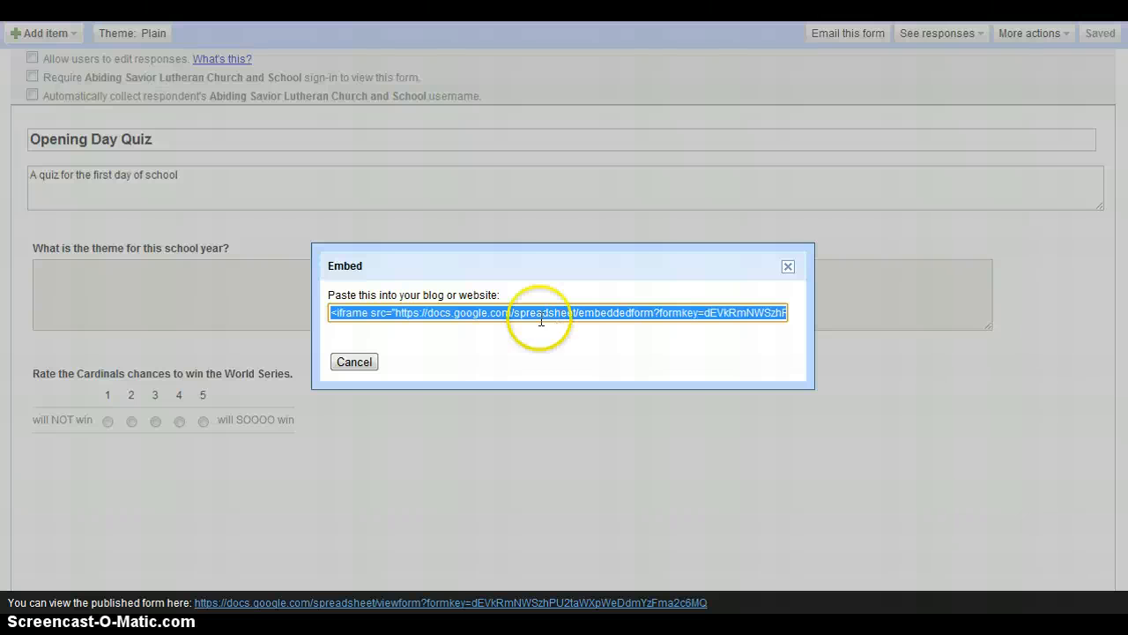
click(353, 363)
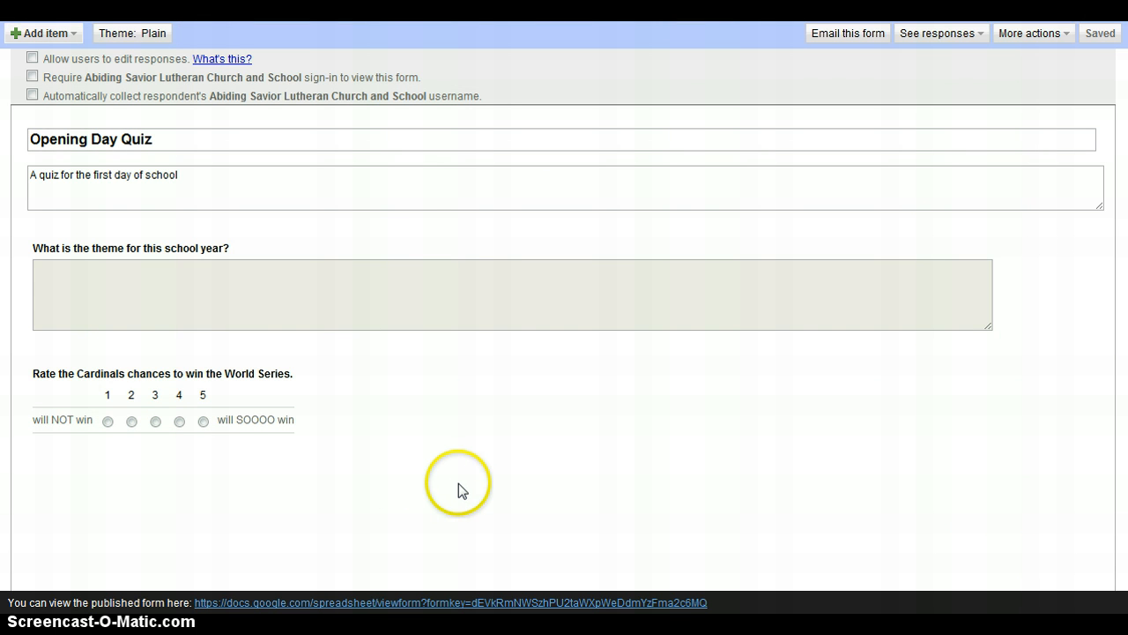
- Answer the published quiz with "In Christ we Can" as the theme and 2 for the Cardinals' chances, and submit it
click(403, 602)
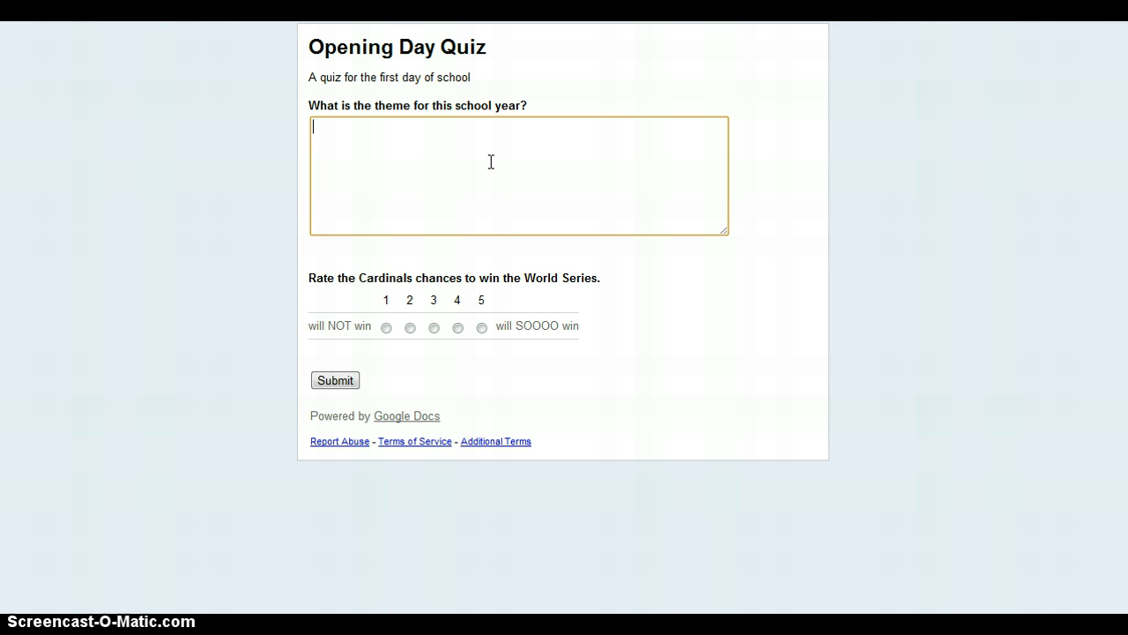
text(In Christ we Can)
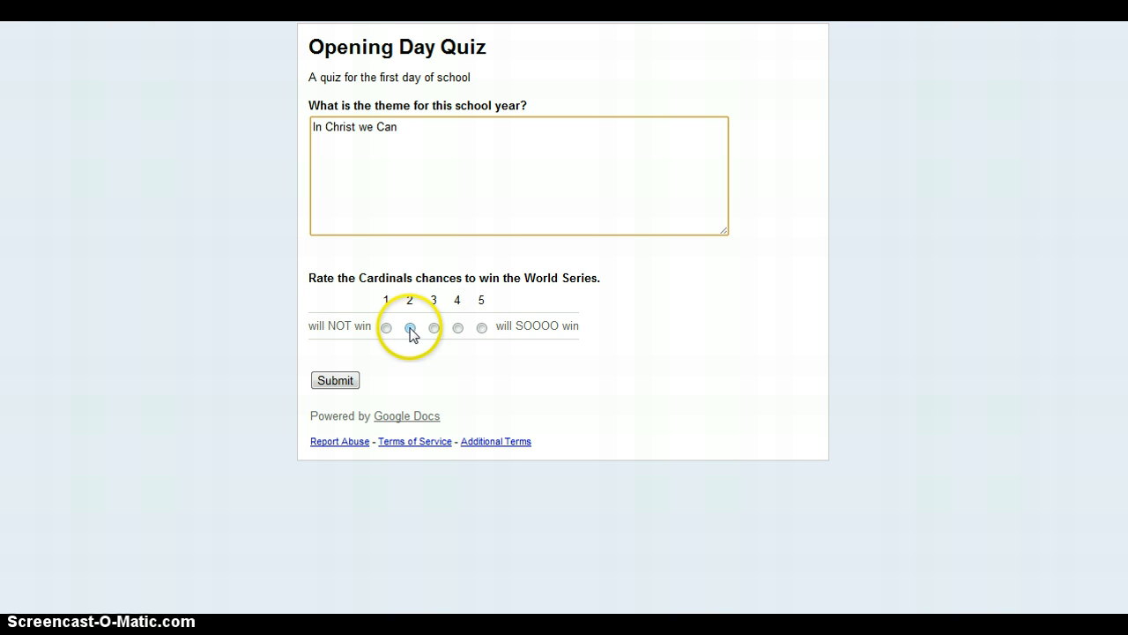
click(409, 328)
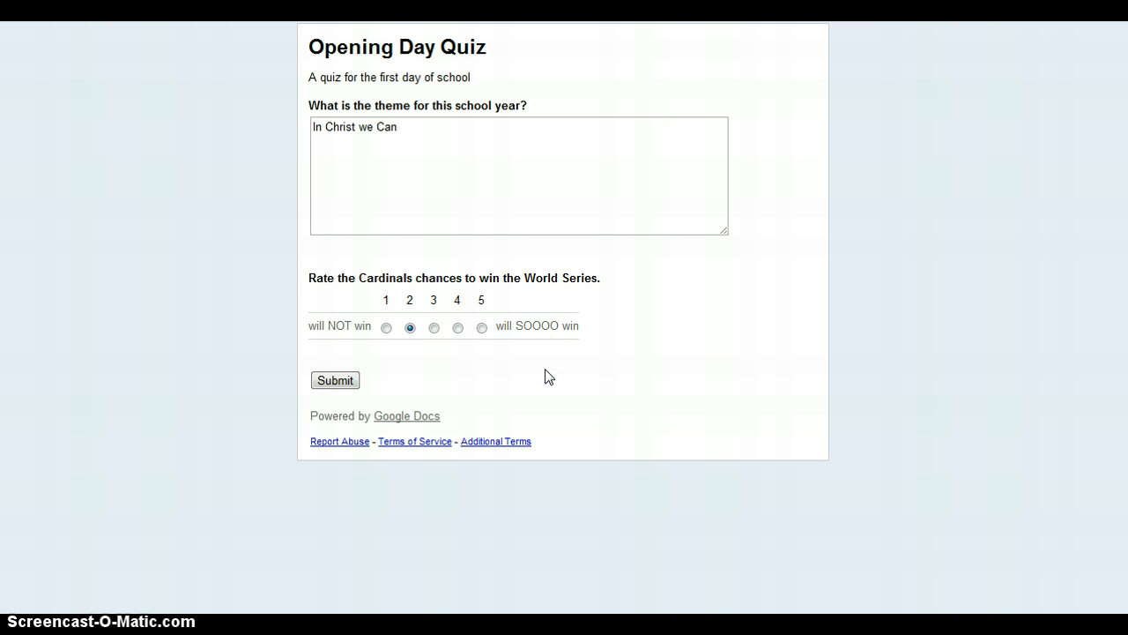
click(346, 382)
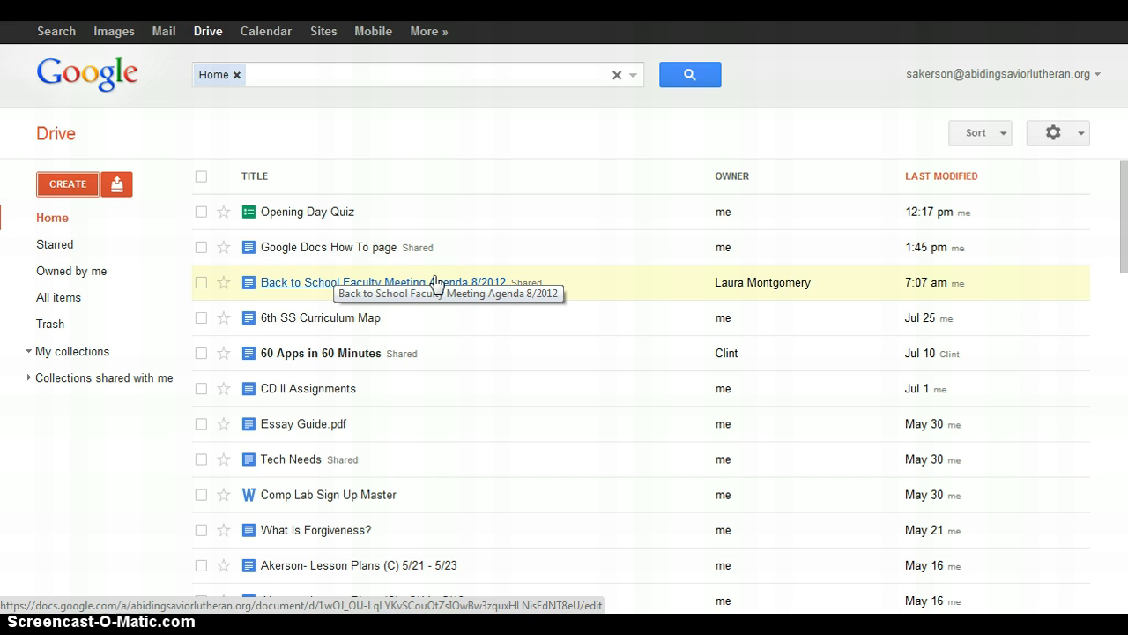
- Open the Opening Day Quiz file from the Google Drive file list
click(328, 214)
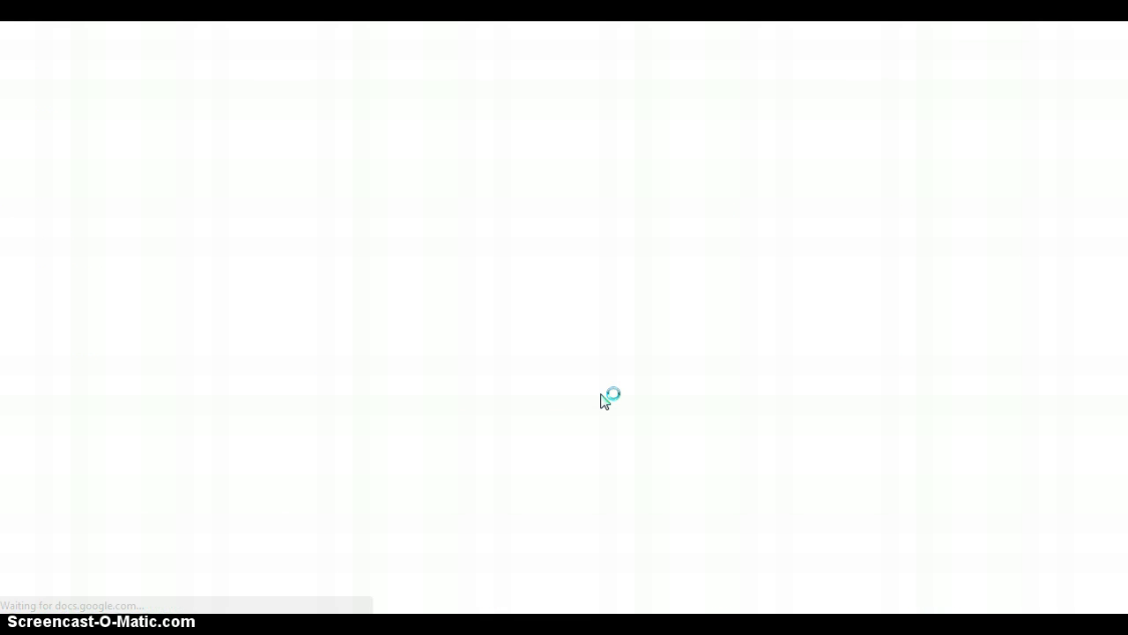